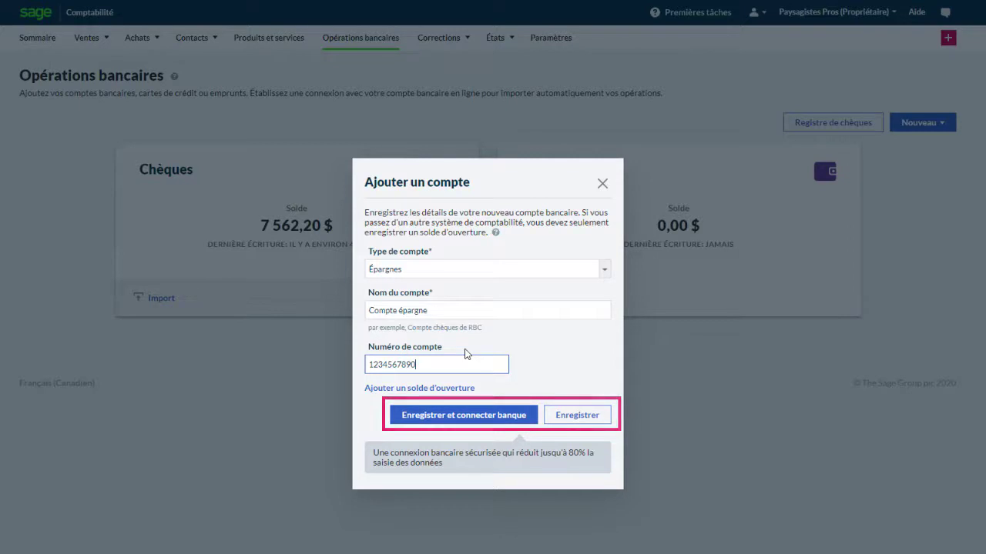
Save the new Compte épargne savings account without connecting it to a bank.
{"action": "left_click", "coordinate": [583, 416]}
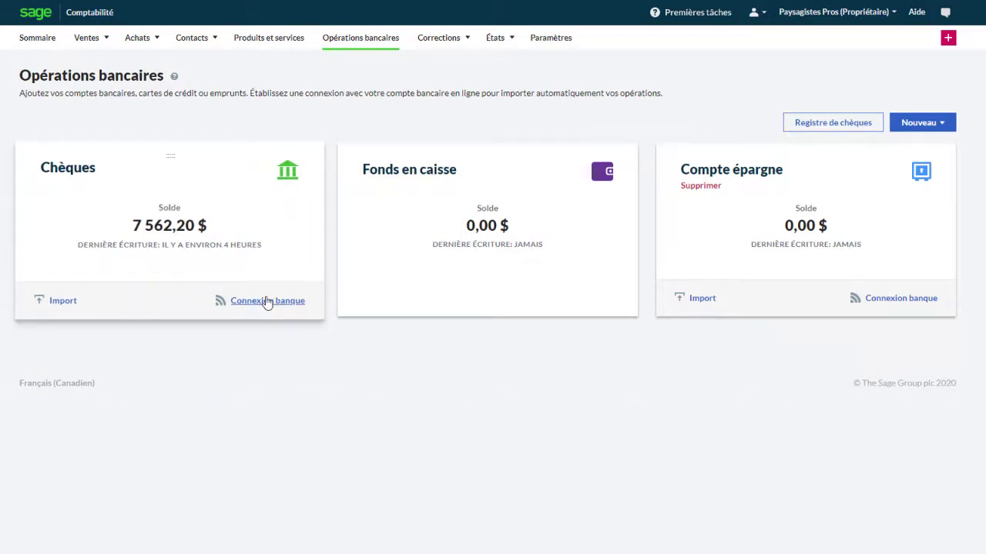
Start connecting the Chèques account to TD Canada Trust, accepting the terms and conditions and submitting the online banking credentials.
{"action": "left_click", "coordinate": [267, 301]}
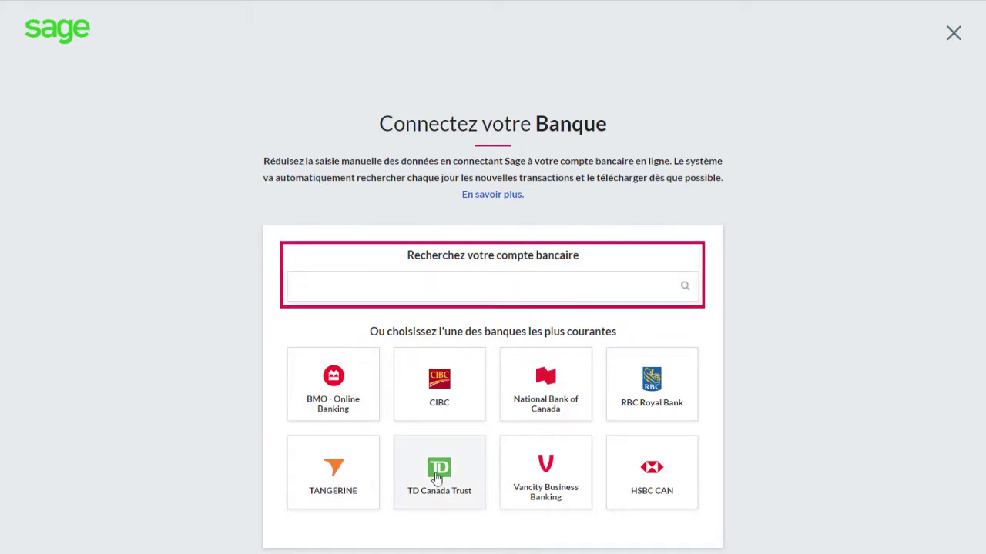
{"action": "left_click", "coordinate": [437, 478]}
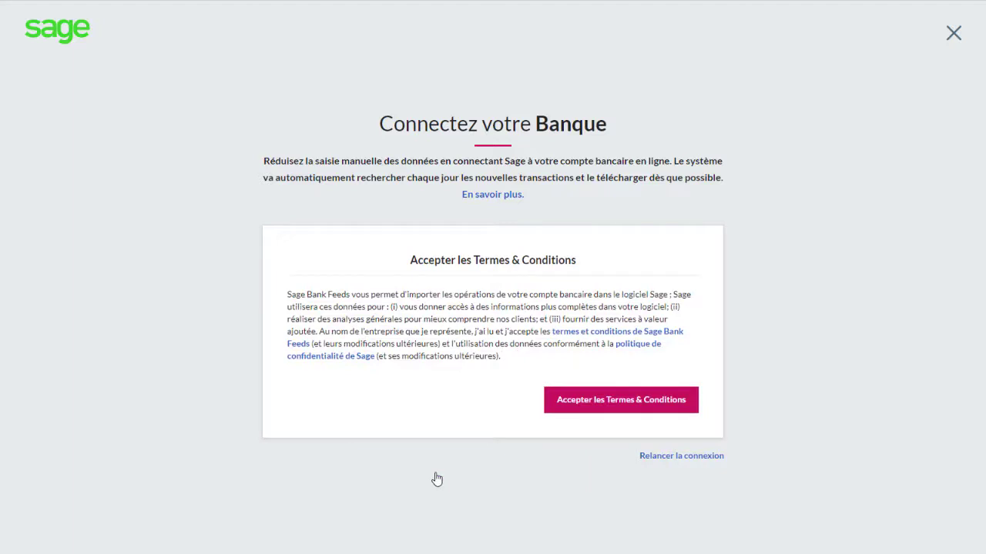
{"action": "left_click", "coordinate": [612, 407]}
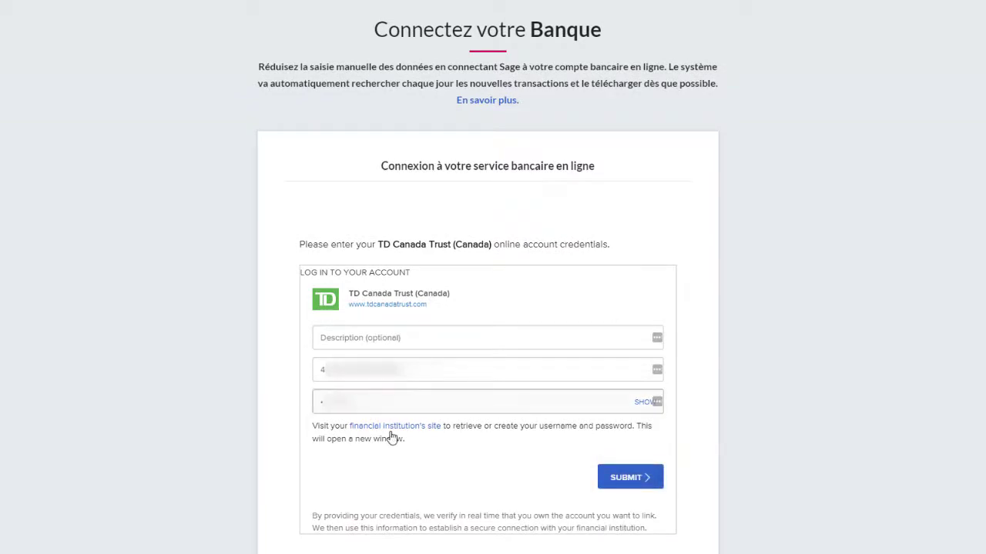
{"action": "left_click", "coordinate": [642, 479]}
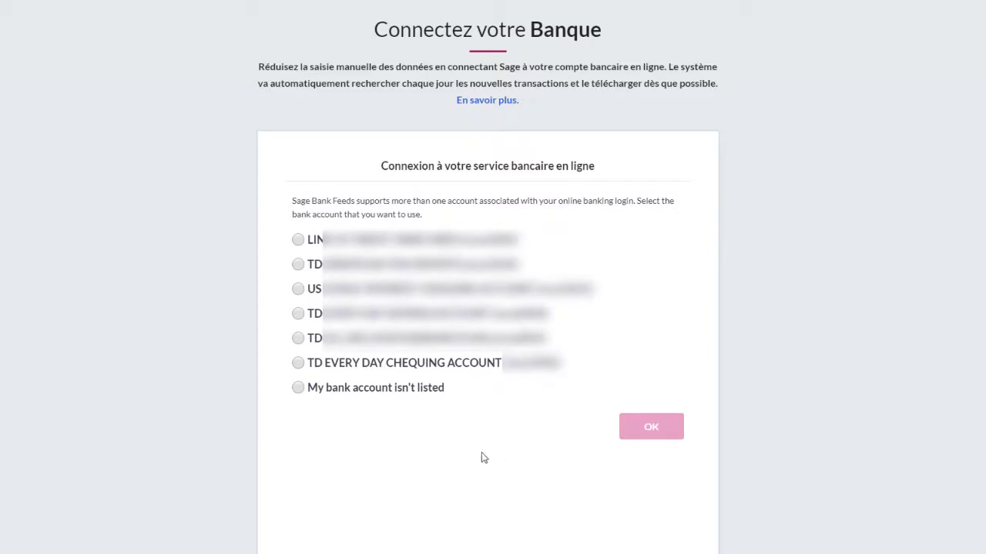
Link the TD EVERY DAY CHEQUING ACCOUNT and finish the connection with 01/01/2020 as the transaction import start date.
{"action": "left_click", "coordinate": [298, 363]}
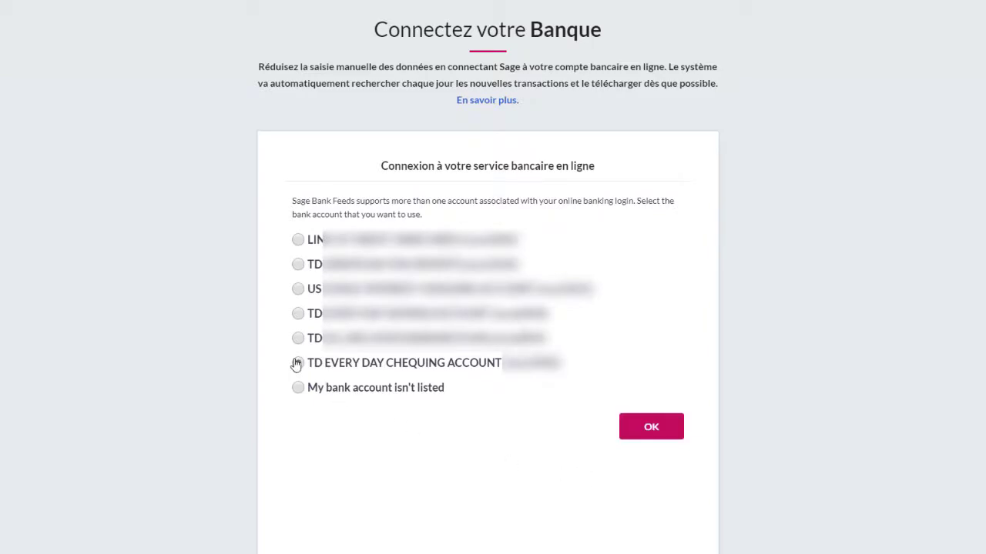
{"action": "left_click", "coordinate": [647, 428]}
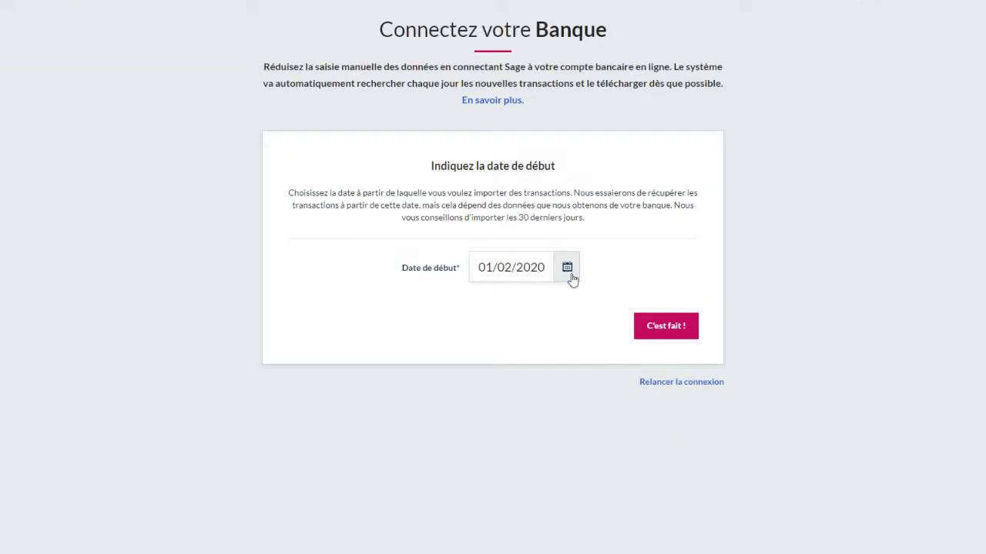
{"action": "left_click", "coordinate": [571, 277]}
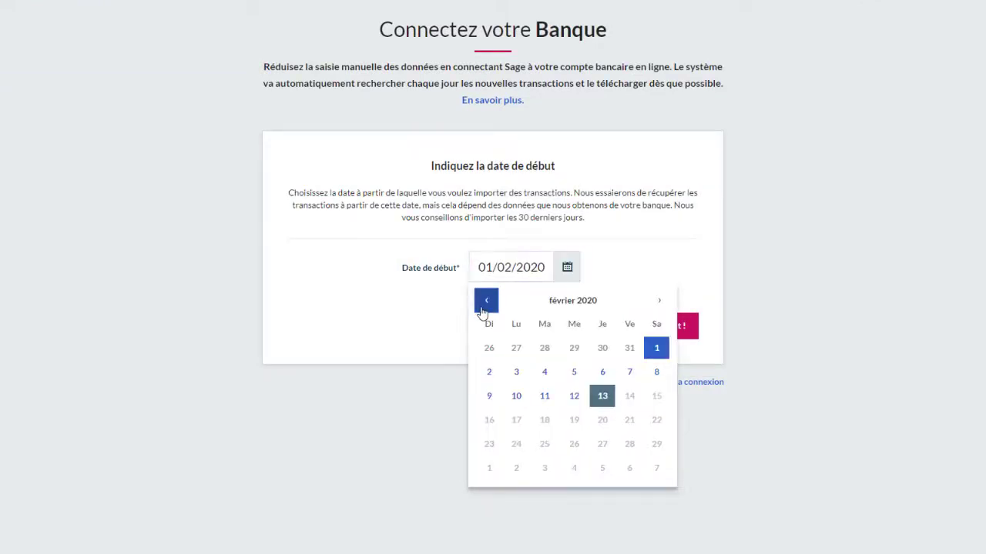
{"action": "left_click", "coordinate": [486, 301]}
{"action": "left_click", "coordinate": [574, 347]}
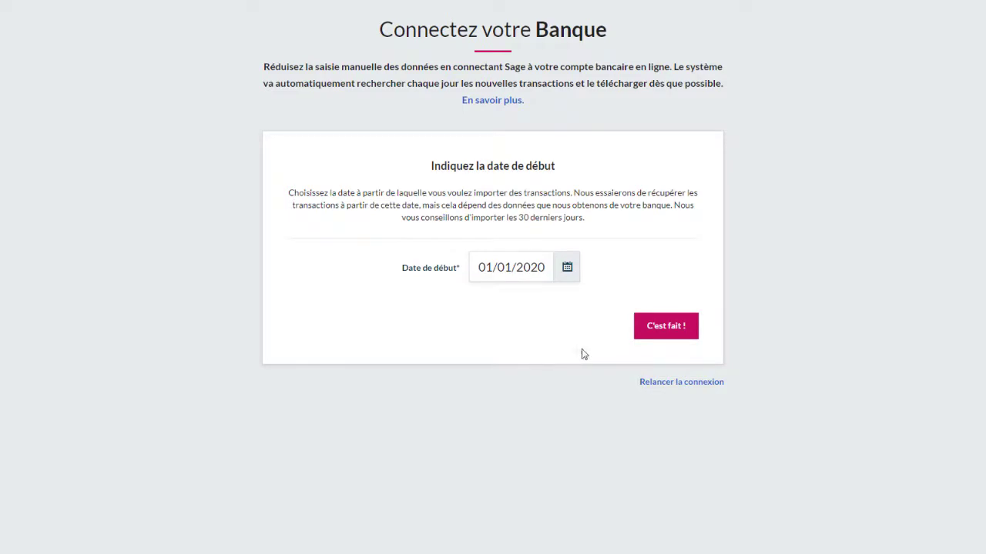
{"action": "left_click", "coordinate": [670, 331]}
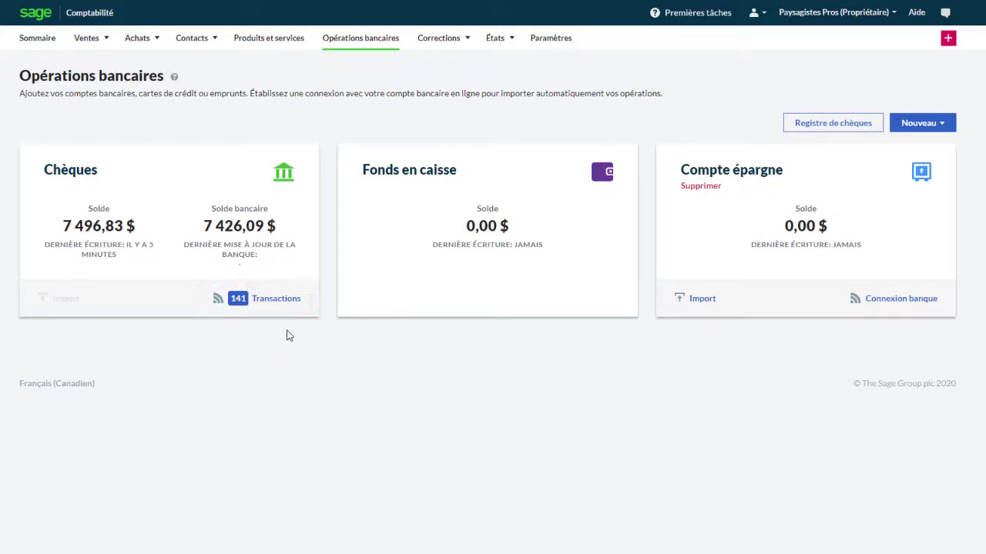
Open the Chèques account's imported transactions and bring up the matching options for the $86.00 deposit of January 2.
{"action": "left_click", "coordinate": [279, 301]}
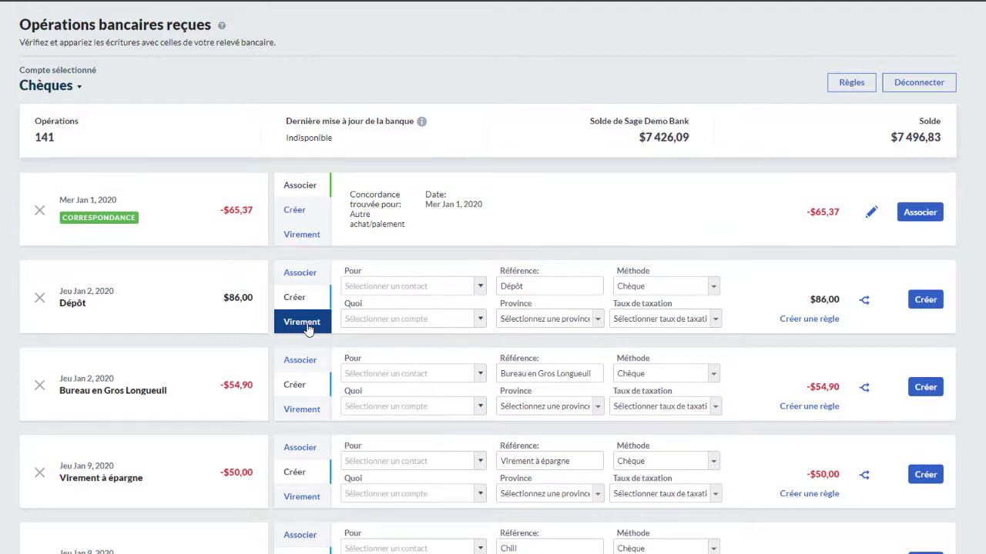
{"action": "left_click", "coordinate": [308, 274]}
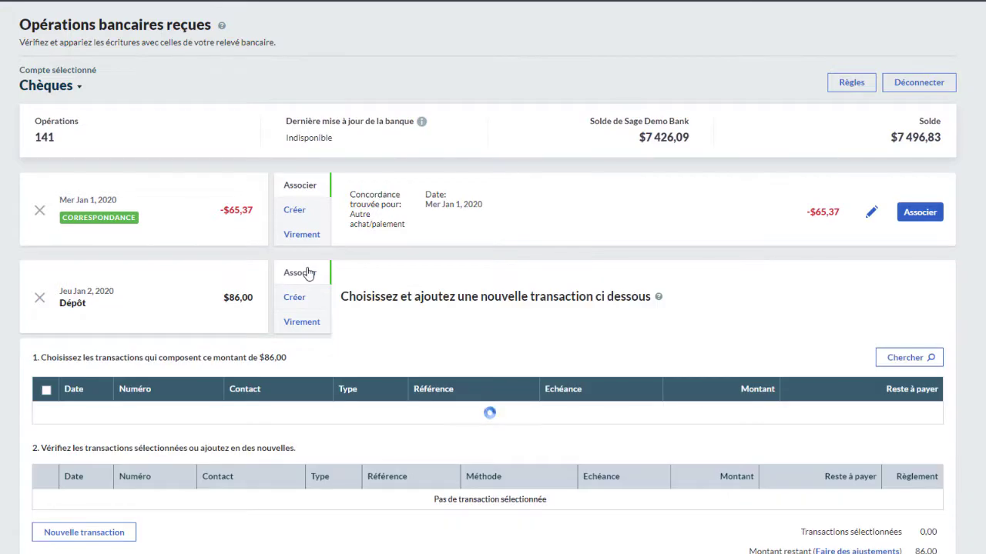
{"action": "scroll", "coordinate": [308, 273], "scroll_direction": "down", "scroll_amount": 5}
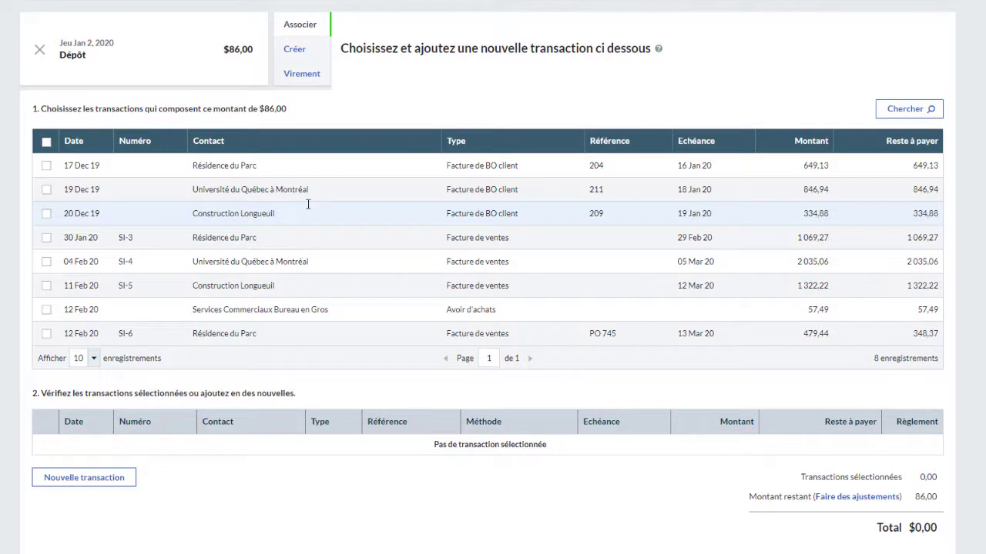
Examine the transaction search filters and the new transaction form's Acompte option, leaving both without adding anything.
{"action": "left_click", "coordinate": [893, 113]}
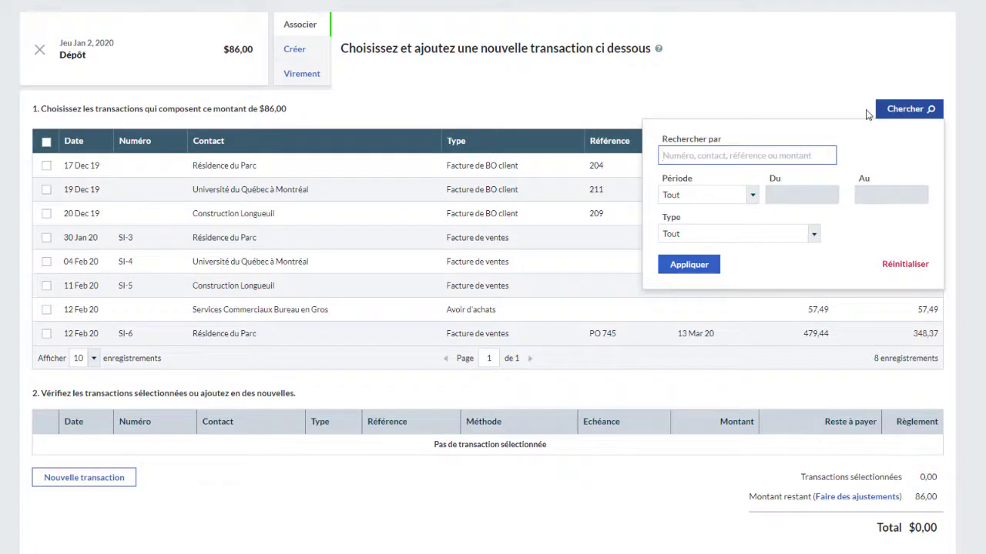
{"action": "left_click", "coordinate": [859, 117]}
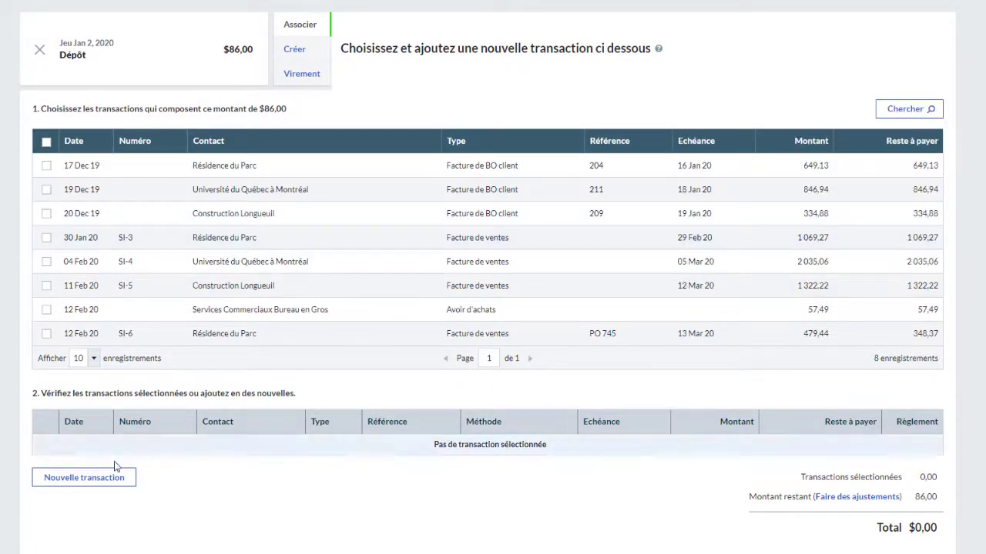
{"action": "left_click", "coordinate": [96, 478]}
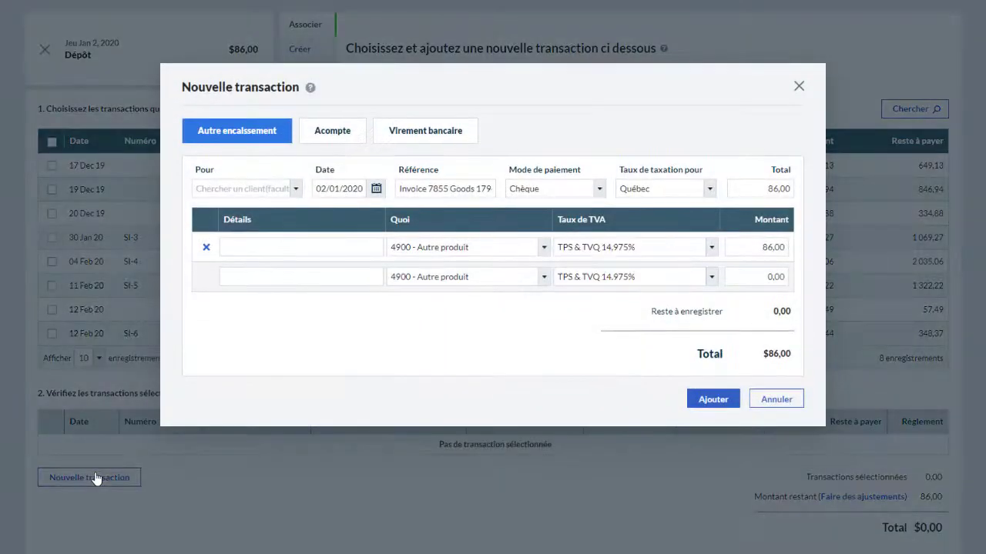
{"action": "left_click", "coordinate": [325, 136]}
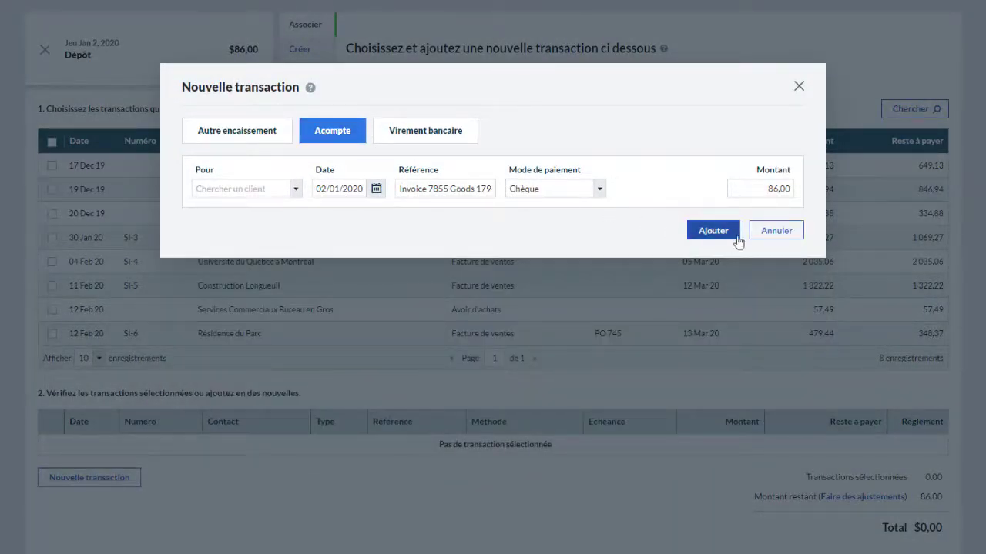
{"action": "left_click", "coordinate": [777, 231]}
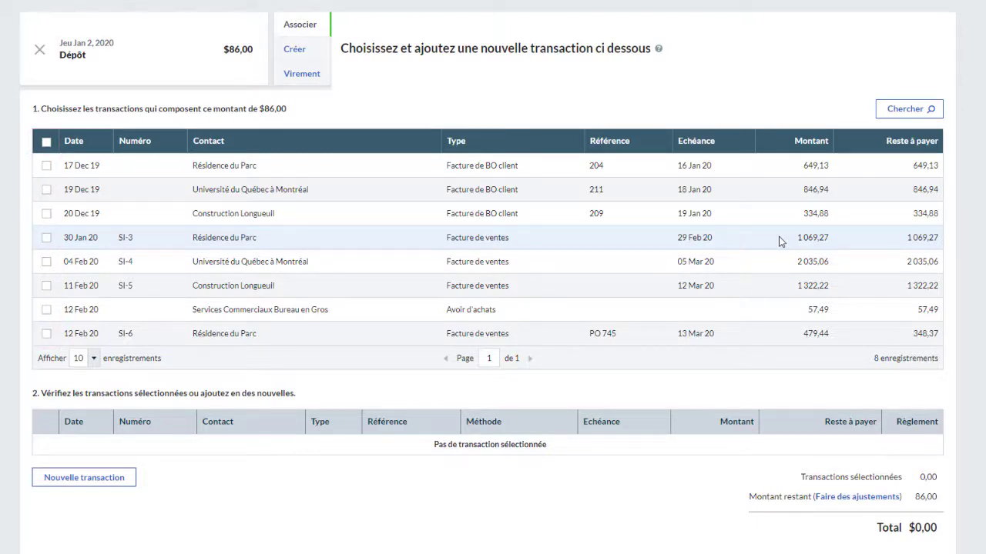
Associate the $86.00 deposit with Construction Longueuil's transaction 209, using the Électronique method and a payment of 86.
{"action": "left_click", "coordinate": [46, 214]}
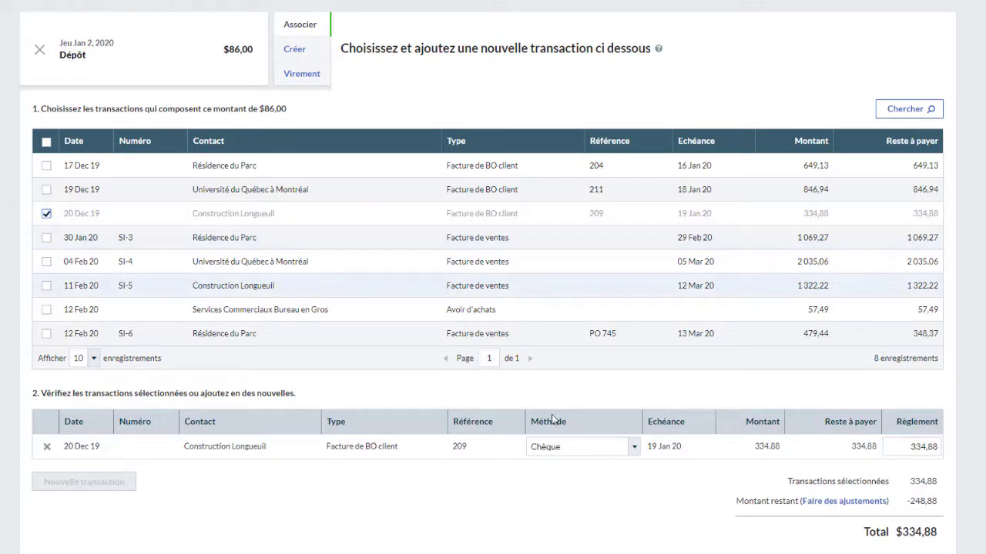
{"action": "left_click", "coordinate": [634, 447]}
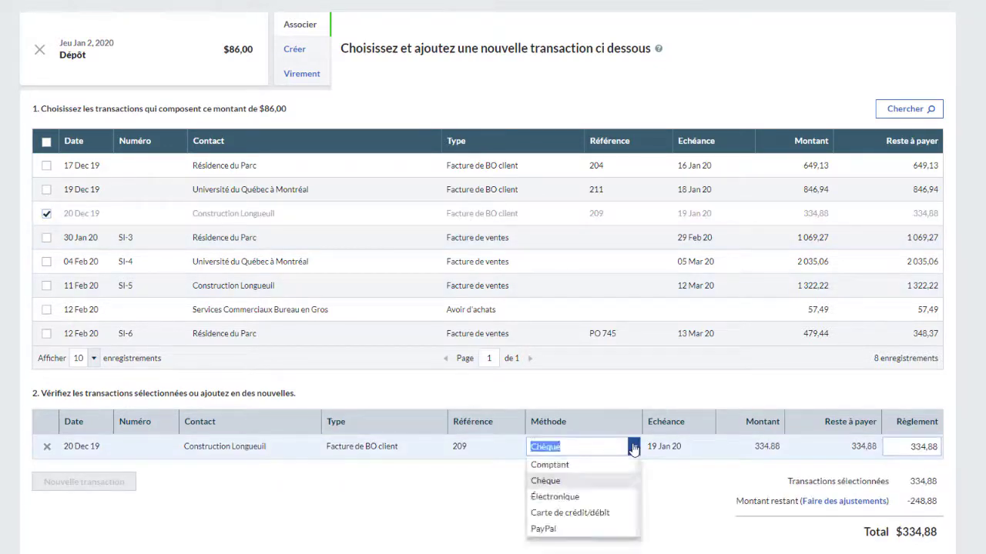
{"action": "left_click", "coordinate": [606, 497]}
{"action": "scroll", "coordinate": [605, 497], "scroll_direction": "down", "scroll_amount": 3}
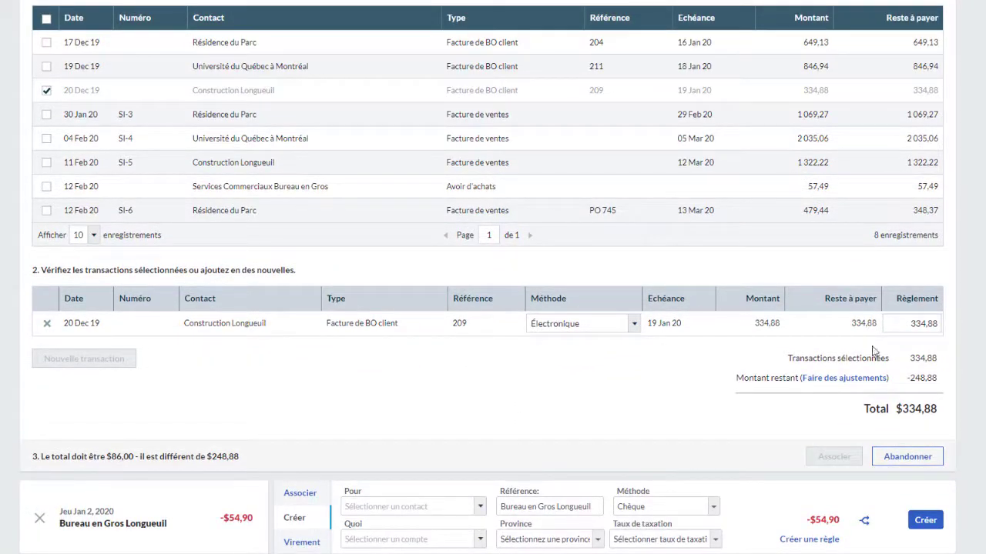
{"action": "left_click", "coordinate": [910, 323]}
{"action": "type", "text": "86"}
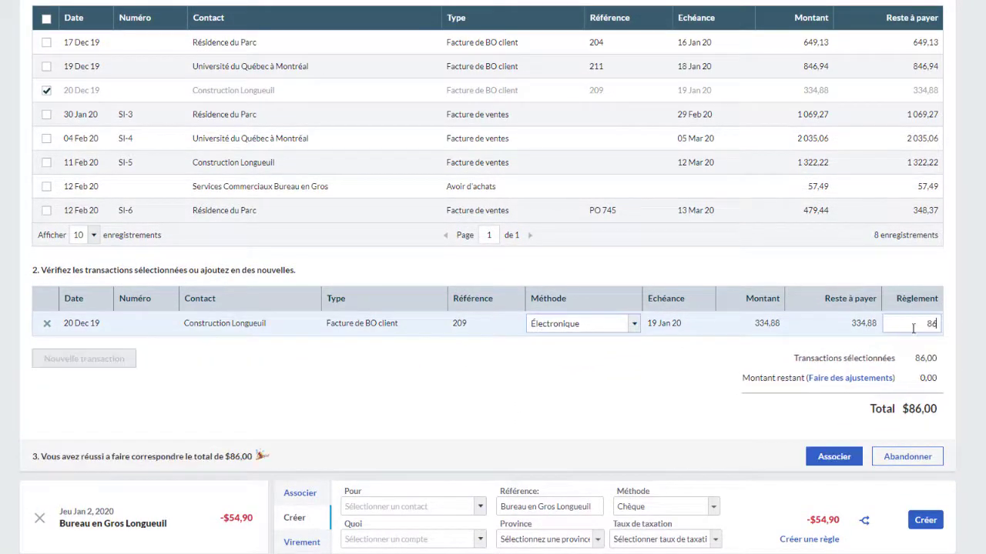
{"action": "left_click", "coordinate": [924, 358]}
{"action": "left_click", "coordinate": [839, 458]}
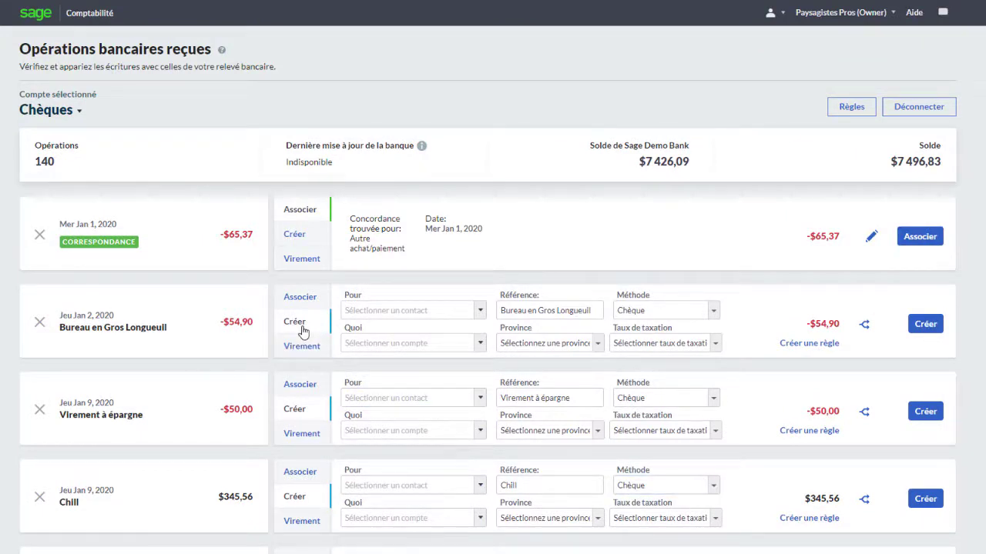
For the Bureau en Gros Longueuil expense, select the contact Services Commerciaux Bureau en Gros and the payment method Carte de crédit/débit.
{"action": "left_click", "coordinate": [420, 312]}
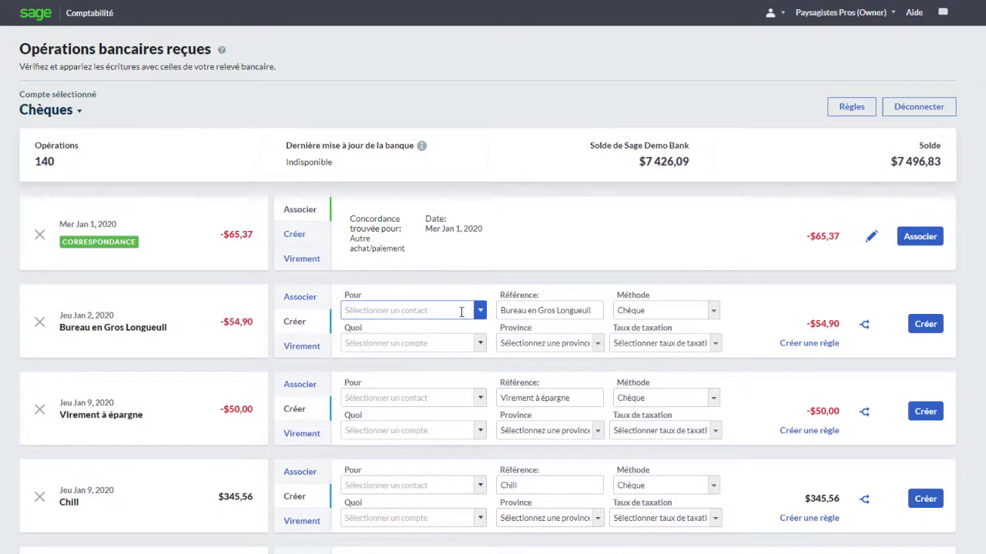
{"action": "left_click", "coordinate": [479, 313]}
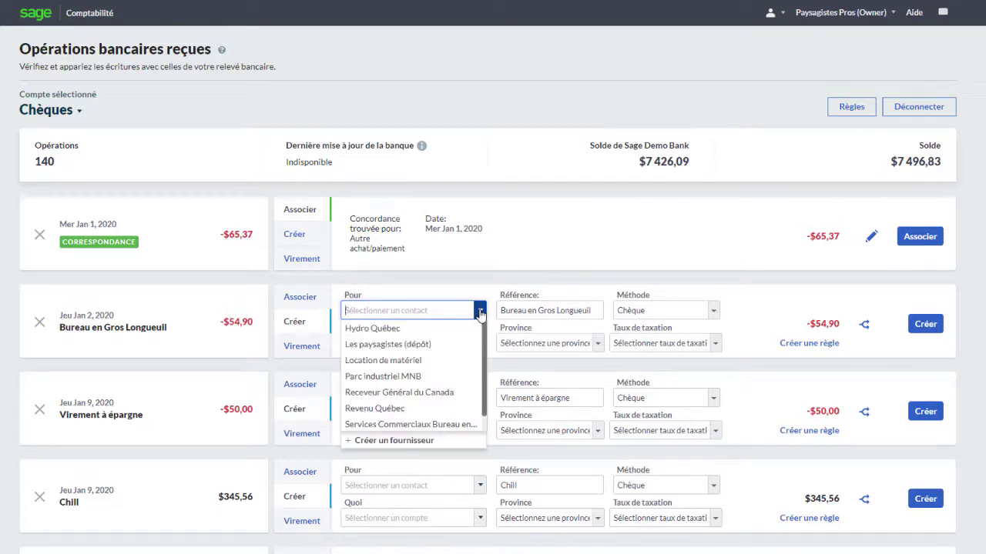
{"action": "left_click", "coordinate": [440, 425]}
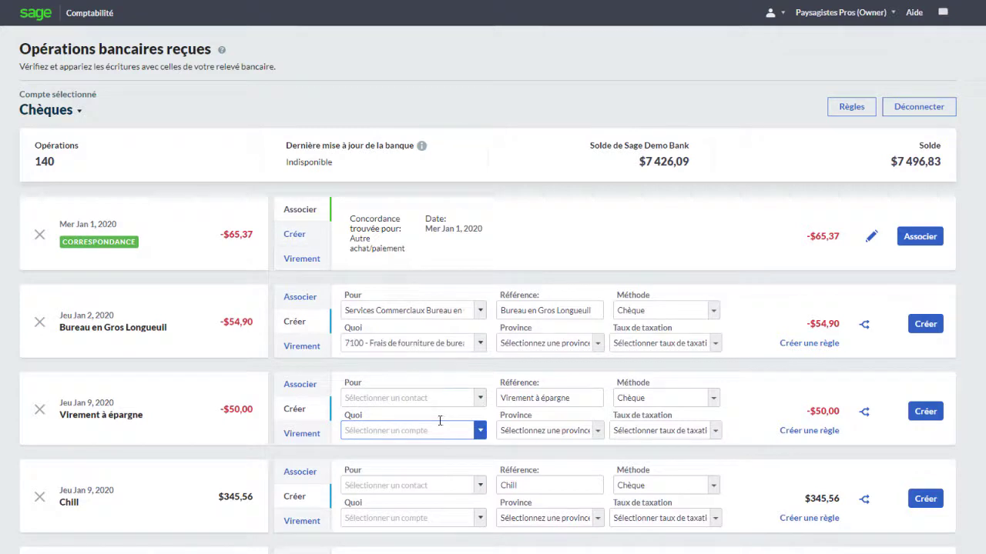
{"action": "left_click", "coordinate": [716, 318]}
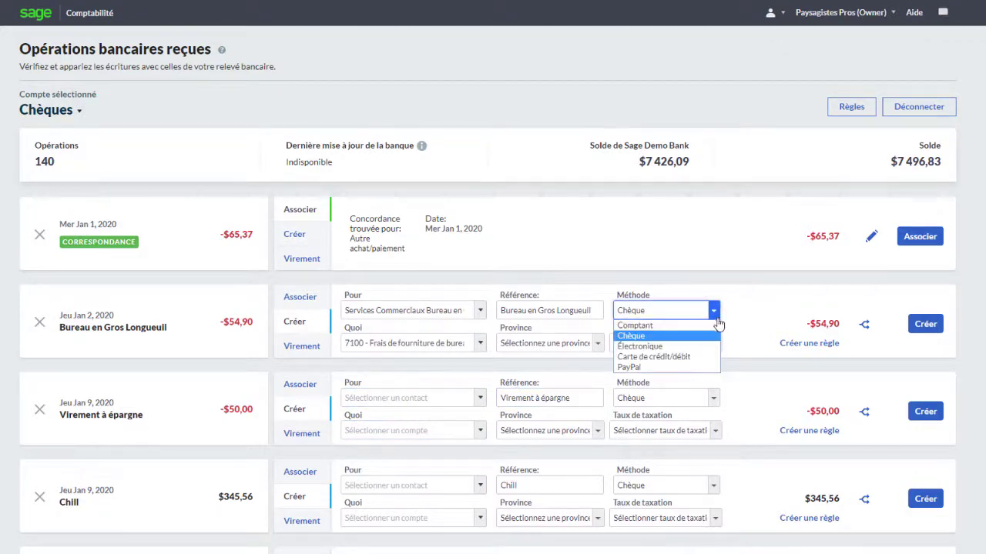
{"action": "left_click", "coordinate": [694, 357]}
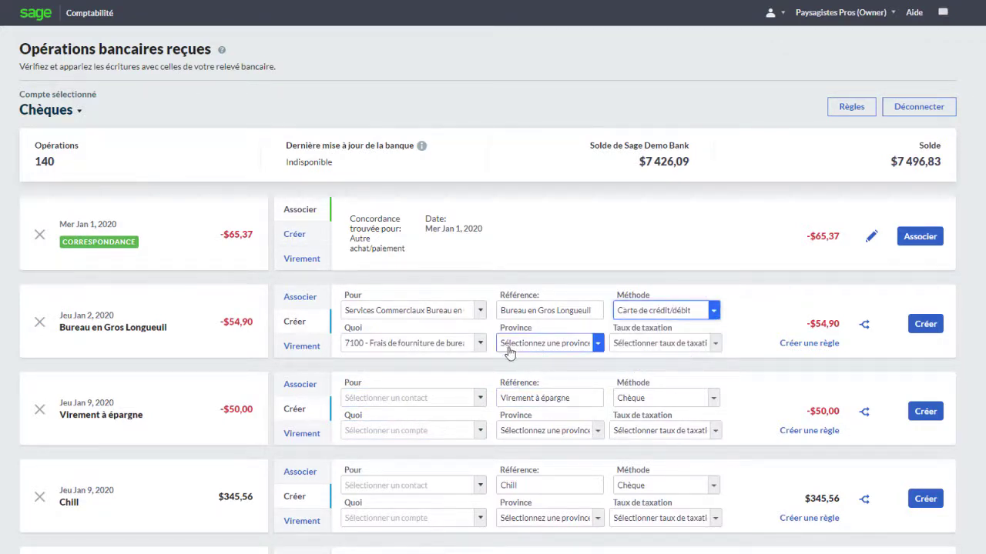
View the ledger accounts available for the Bureau en Gros Longueuil expense without changing the selected account.
{"action": "left_click", "coordinate": [479, 343]}
{"action": "left_click", "coordinate": [480, 344]}
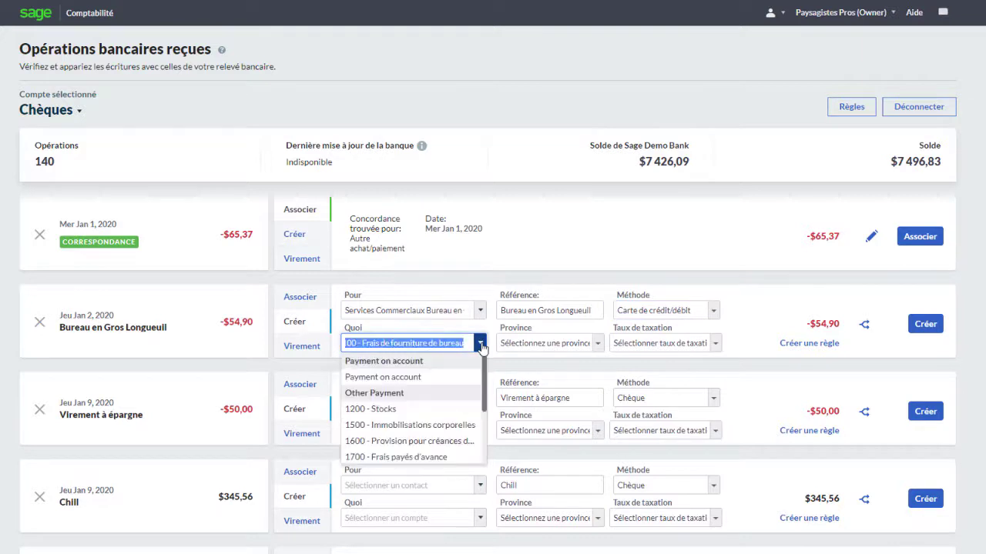
{"action": "left_click", "coordinate": [480, 344]}
{"action": "left_click", "coordinate": [485, 365]}
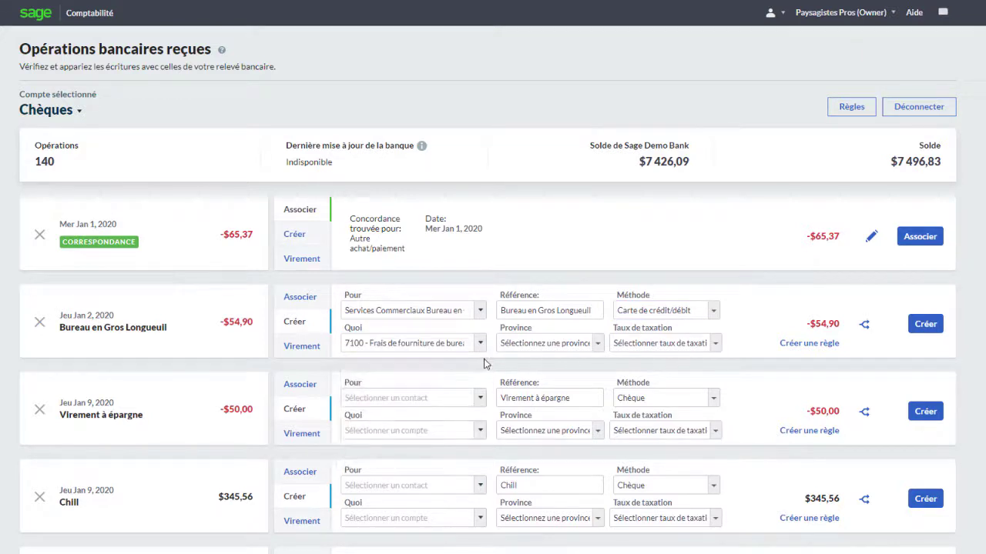
Set the Bureau en Gros Longueuil expense's province to Québec and its tax rate to TPS & TVQ 14,975%.
{"action": "left_click", "coordinate": [597, 343]}
{"action": "left_click", "coordinate": [597, 343]}
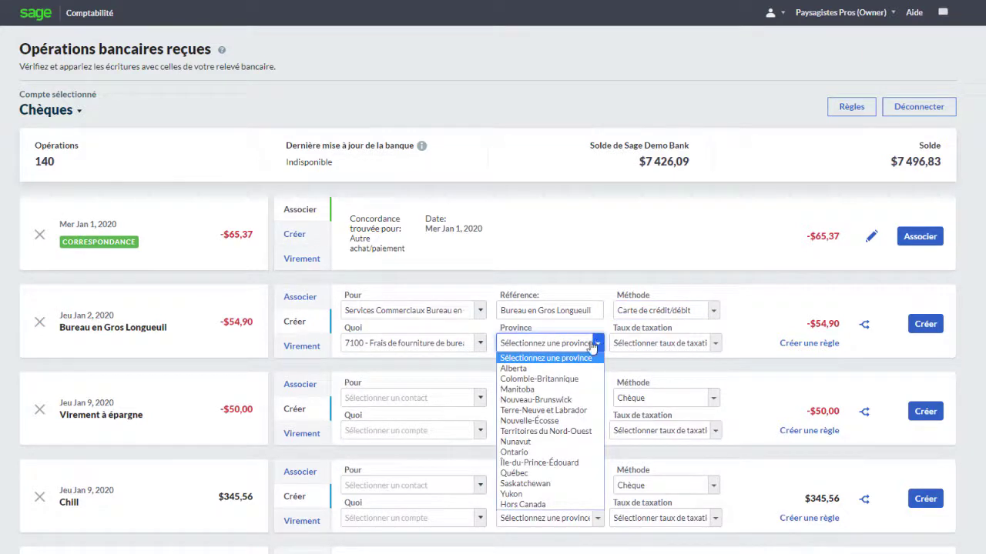
{"action": "left_click", "coordinate": [549, 472]}
{"action": "left_click", "coordinate": [712, 347]}
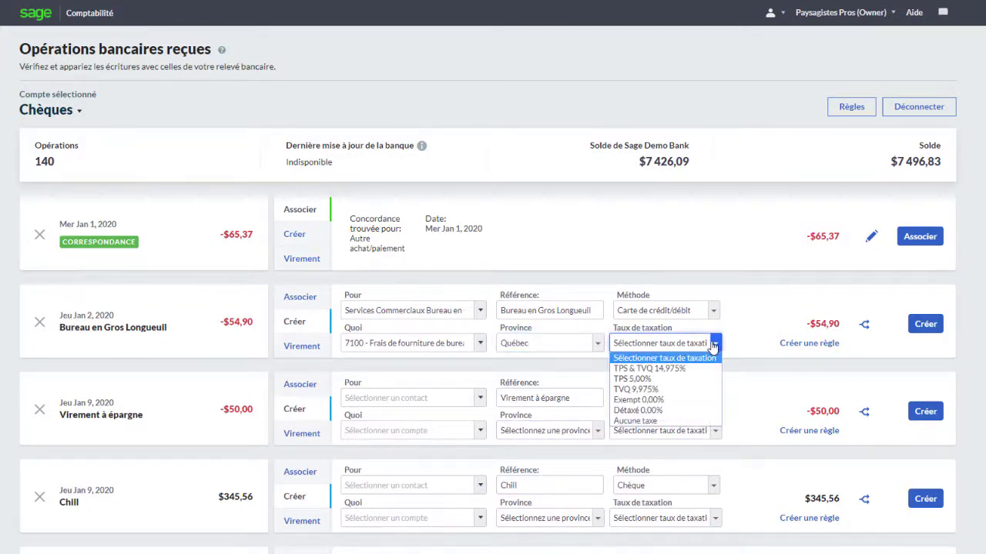
{"action": "left_click", "coordinate": [709, 370]}
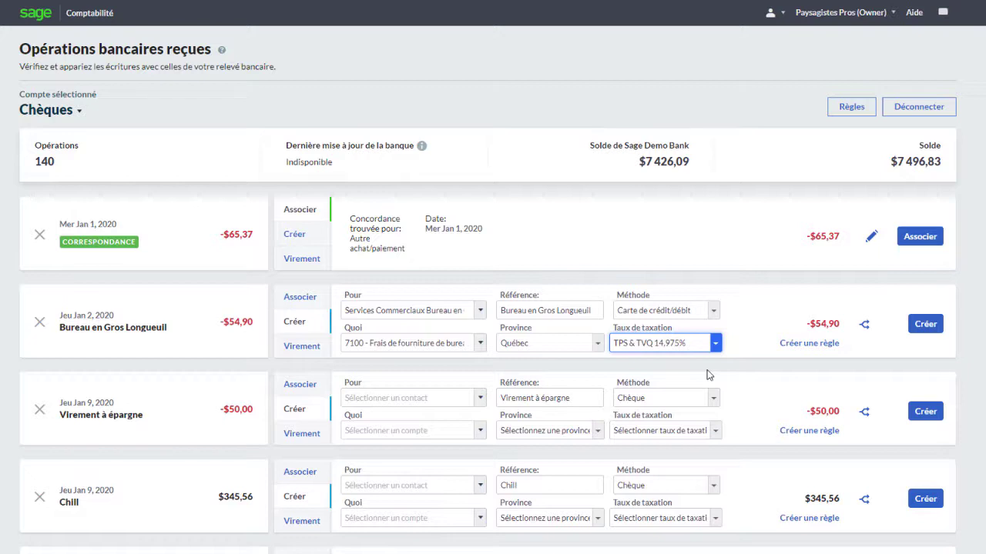
Examine the form for splitting the Bureau en Gros Longueuil expense across several accounts, and cancel the split.
{"action": "left_click", "coordinate": [864, 328]}
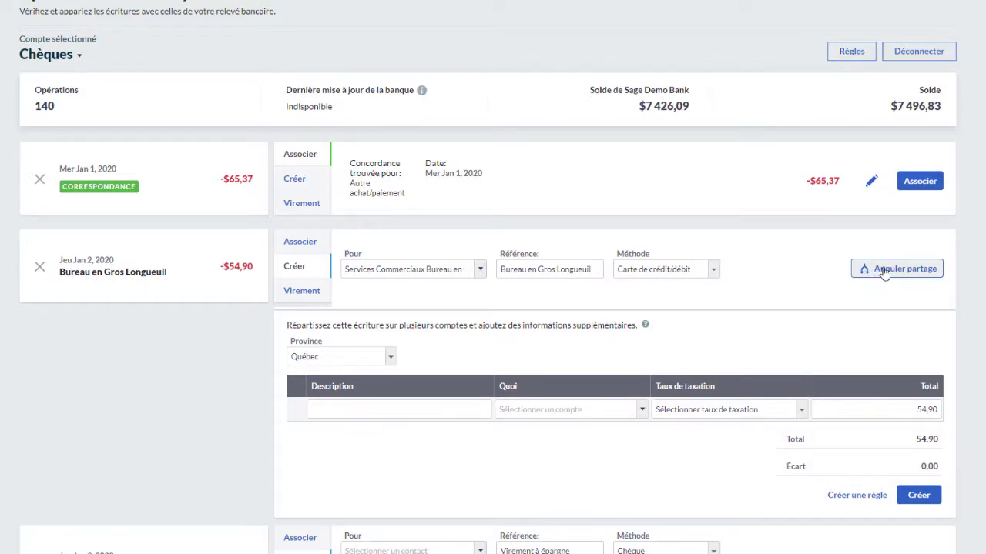
{"action": "left_click", "coordinate": [883, 273]}
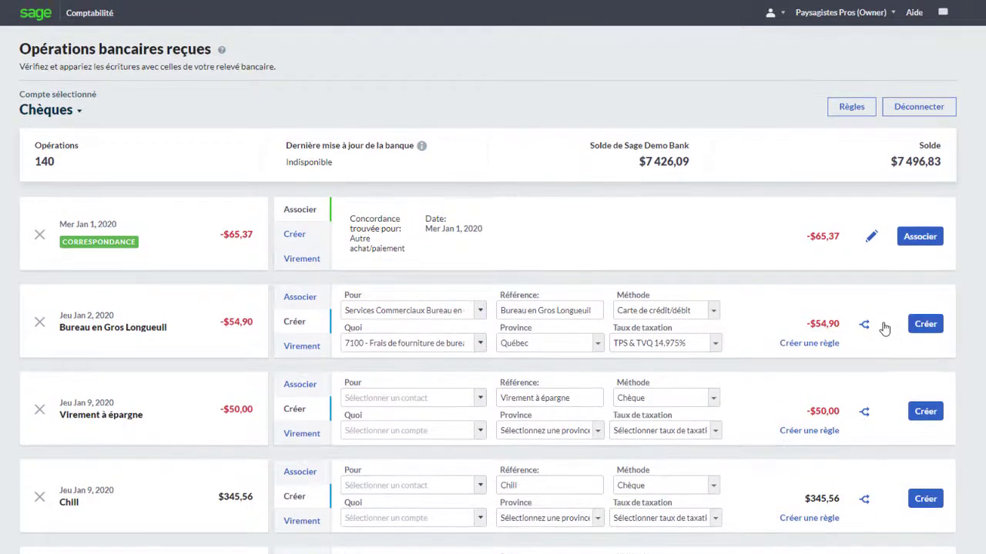
Create the Bureau en Gros Longueuil expense entry, and record the Virement à épargne transaction as a transfer to Compte épargne.
{"action": "left_click", "coordinate": [934, 328]}
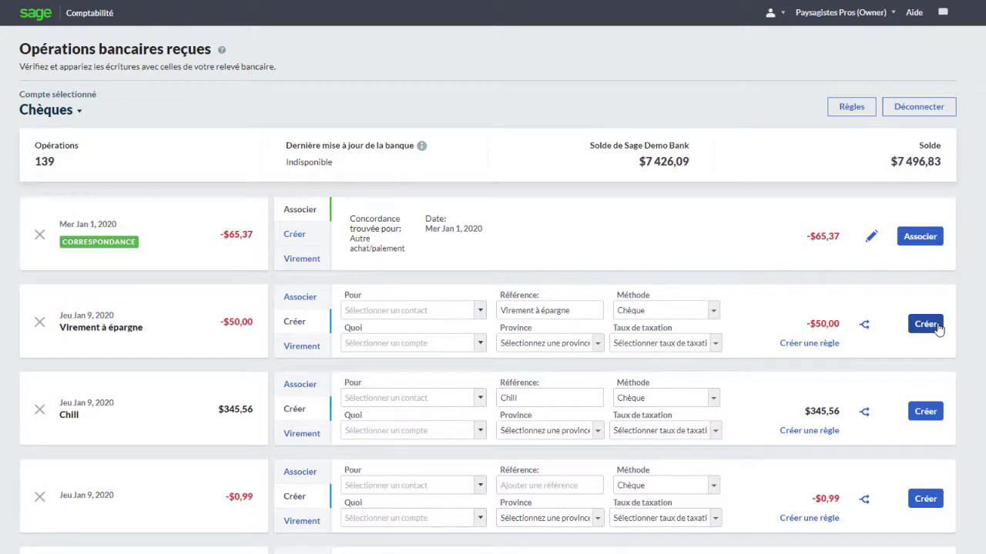
{"action": "left_click", "coordinate": [302, 348]}
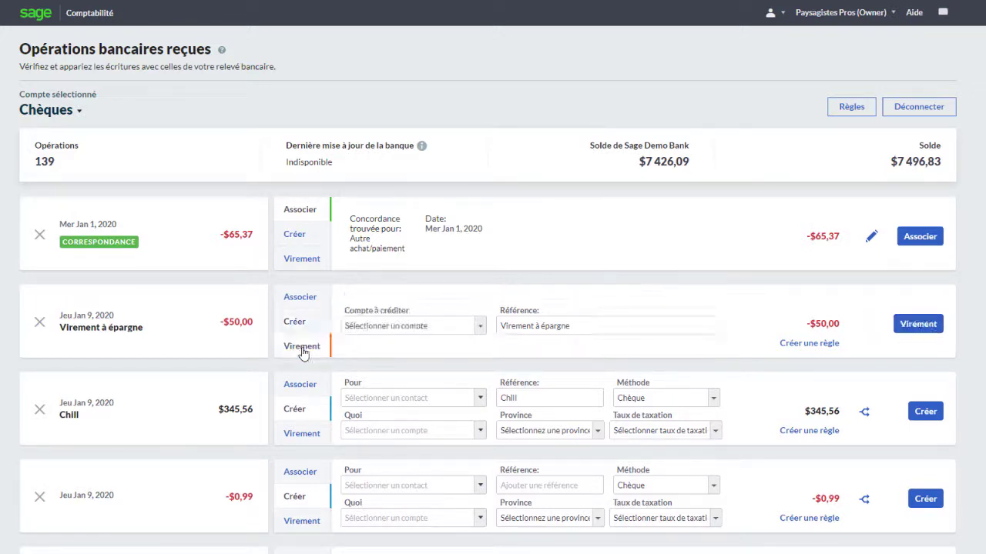
{"action": "left_click", "coordinate": [479, 325]}
{"action": "left_click", "coordinate": [457, 362]}
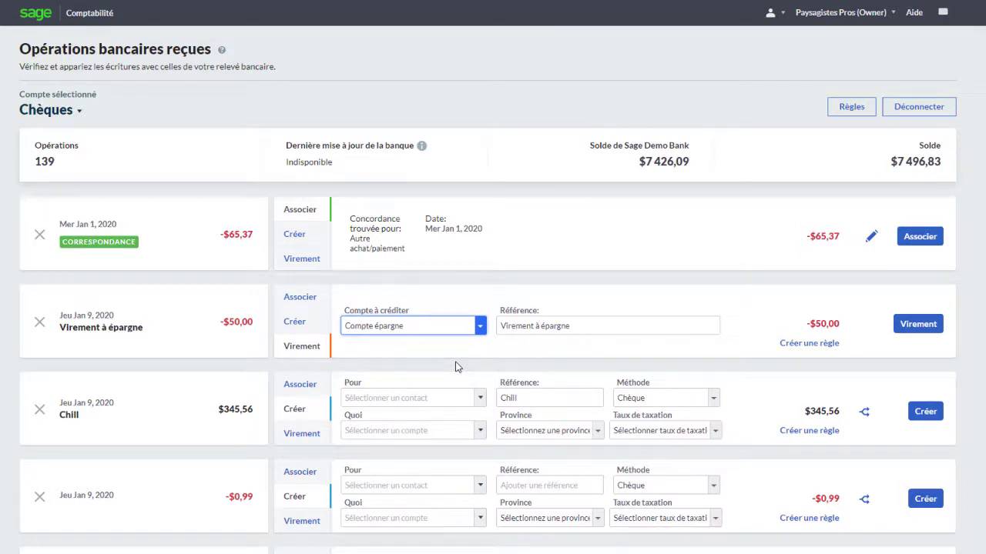
{"action": "left_click", "coordinate": [906, 329]}
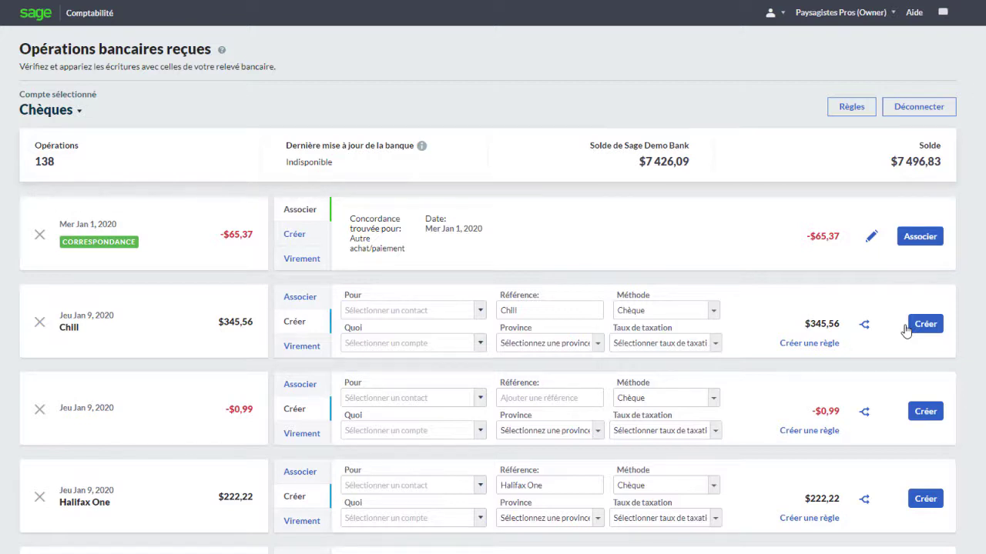
Start a new bank rule for the Chèques account and name it Fournitures de bureau.
{"action": "left_click", "coordinate": [850, 109]}
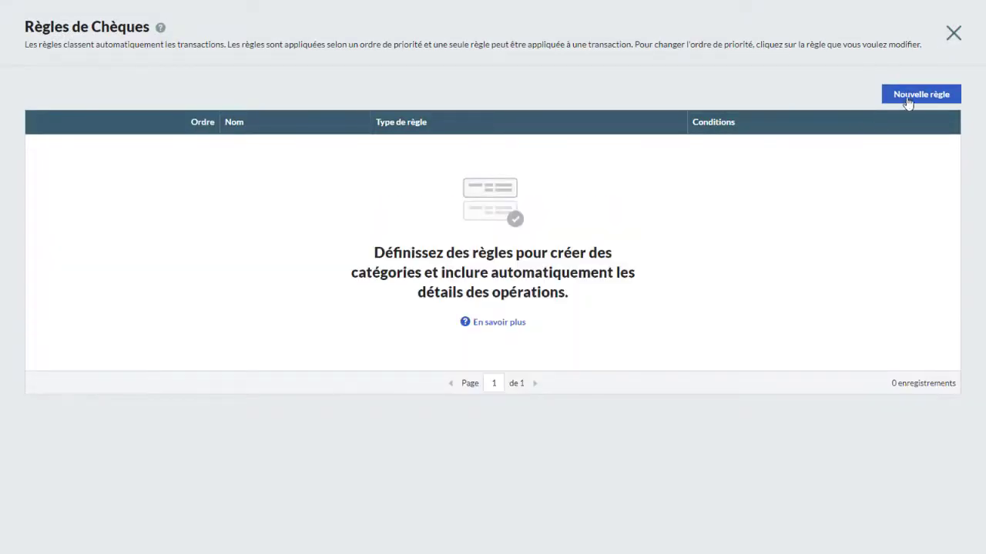
{"action": "left_click", "coordinate": [908, 100]}
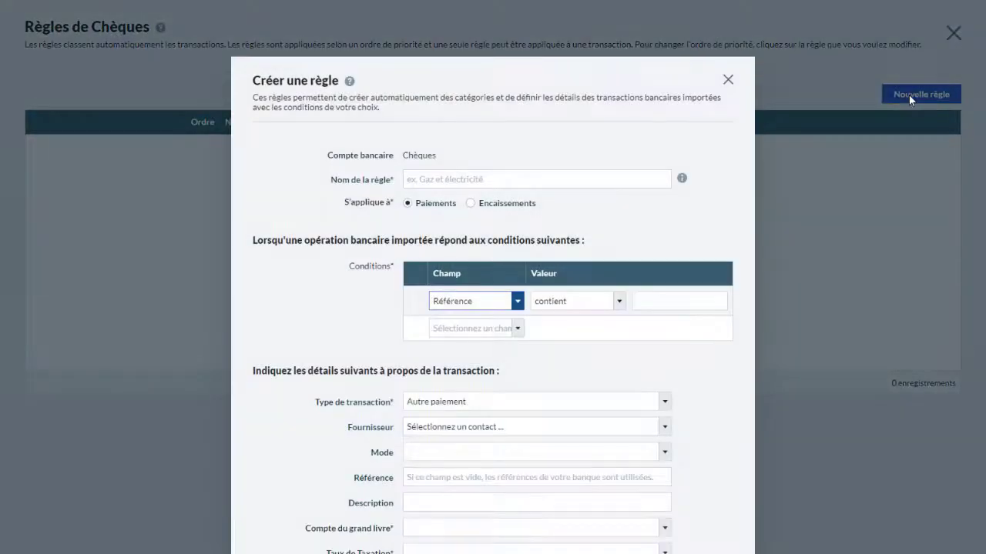
{"action": "left_click", "coordinate": [570, 183]}
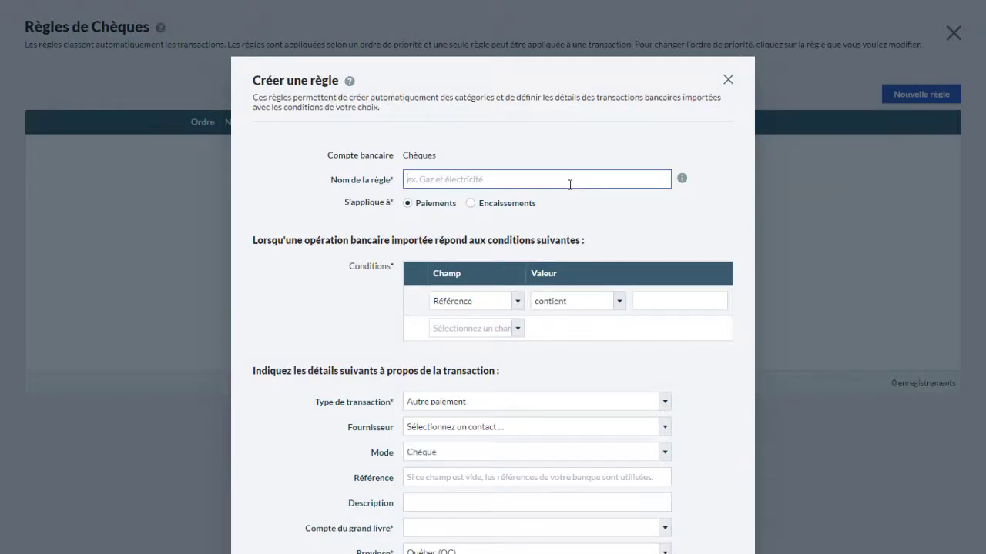
{"action": "type", "text": "Fournitures de bureau"}
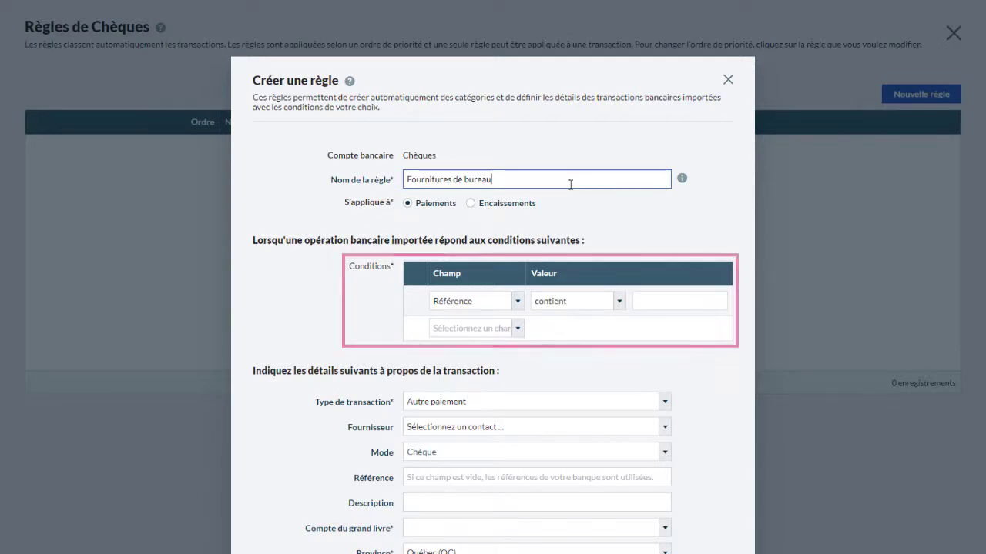
Set the rule's first condition to Référence contient Bureau en Gros.
{"action": "left_click", "coordinate": [680, 299]}
{"action": "type", "text": "Bur"}
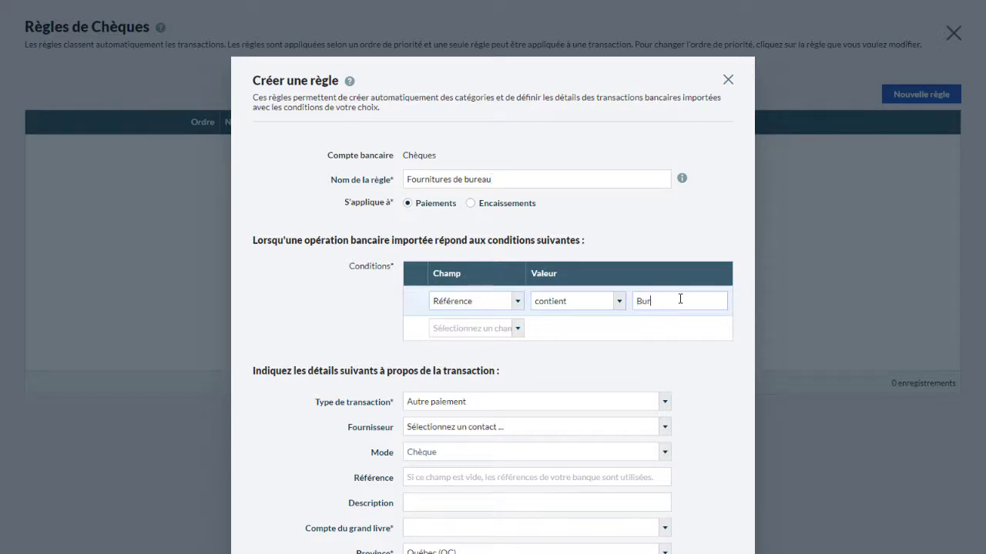
{"action": "type", "text": "eau en Gros"}
{"action": "left_click", "coordinate": [619, 303]}
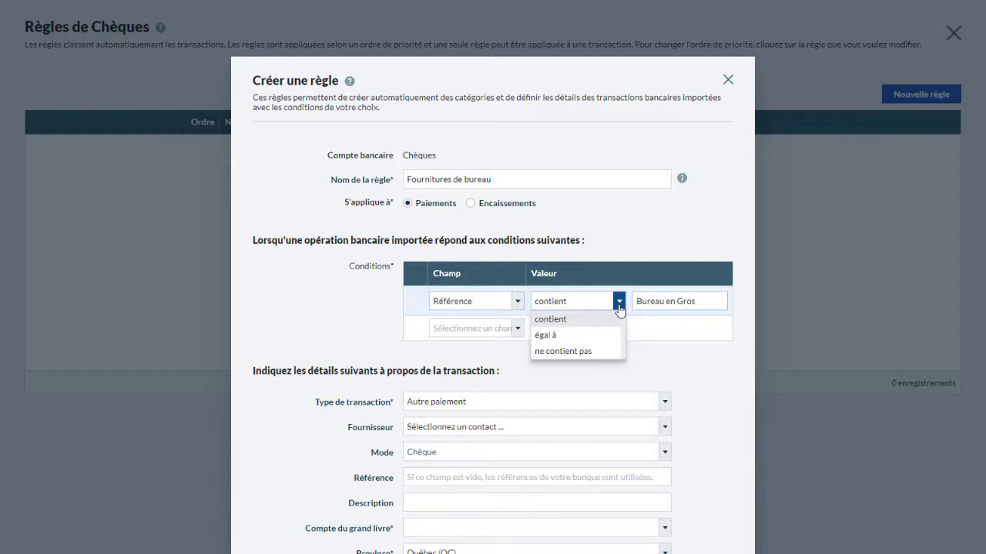
{"action": "left_click", "coordinate": [594, 319]}
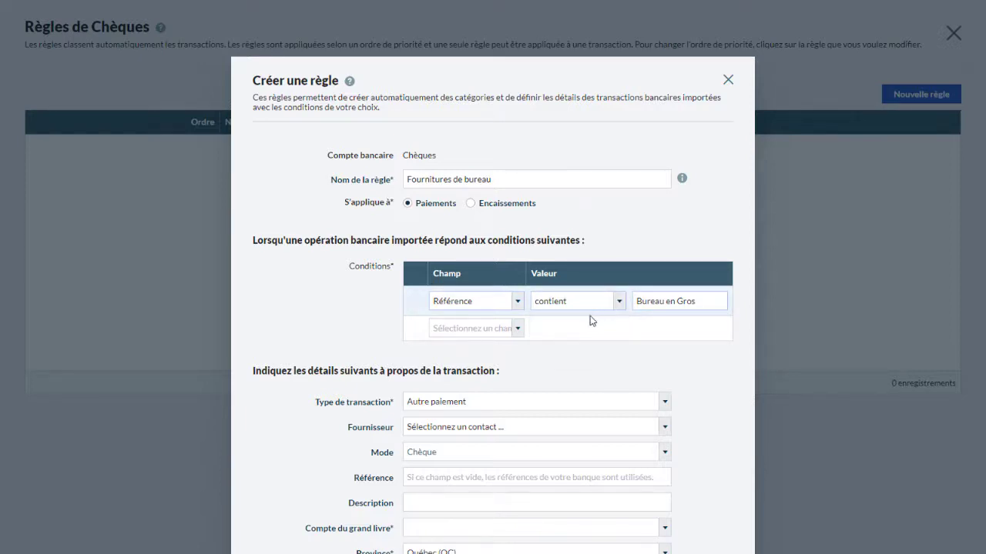
Add a second condition to the rule: Montant inférieur ou égal à 200.
{"action": "left_click", "coordinate": [518, 329]}
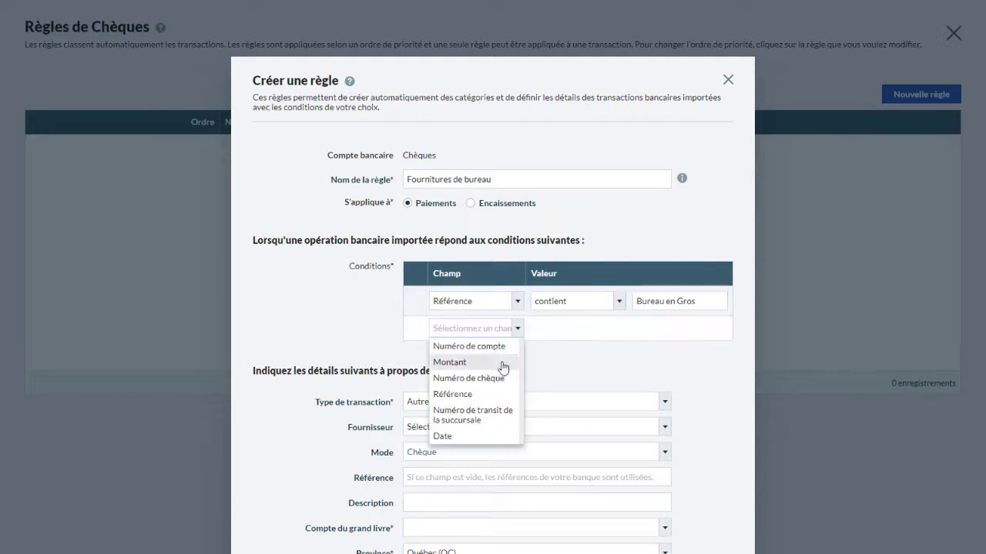
{"action": "left_click", "coordinate": [503, 364]}
{"action": "left_click", "coordinate": [570, 331]}
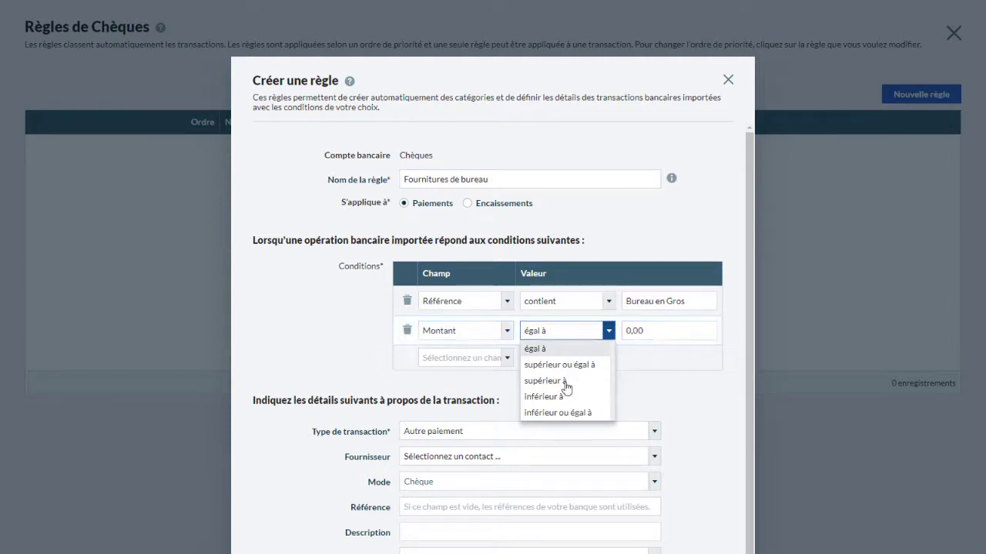
{"action": "left_click", "coordinate": [567, 411]}
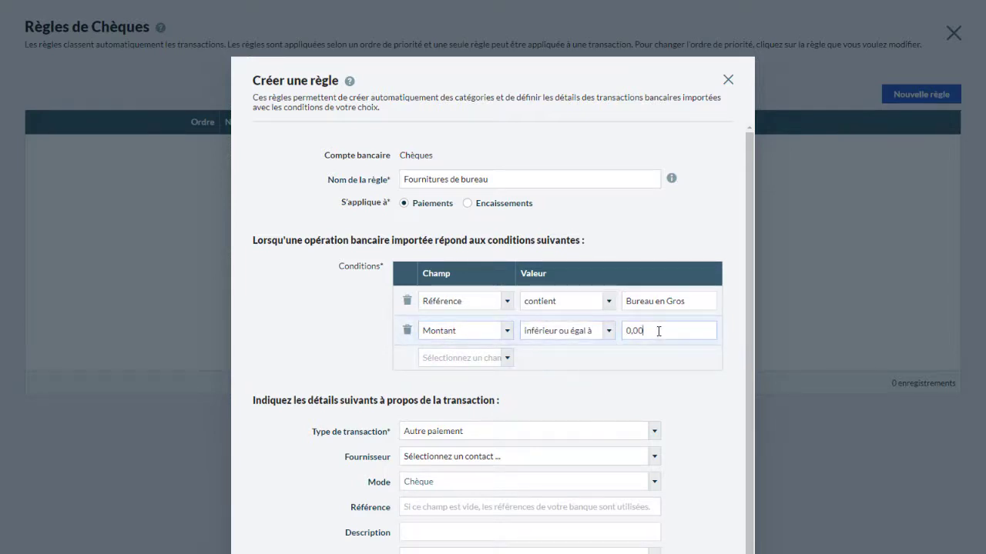
{"action": "left_click_drag", "start_coordinate": [658, 331], "coordinate": [603, 331]}
{"action": "type", "text": "200"}
Keep the rule's transaction type as Autre paiement, with supplier Services Commerciaux Bureau en Gros and payment mode Carte de crédit/débit.
{"action": "scroll", "coordinate": [623, 337], "scroll_direction": "down", "scroll_amount": 3}
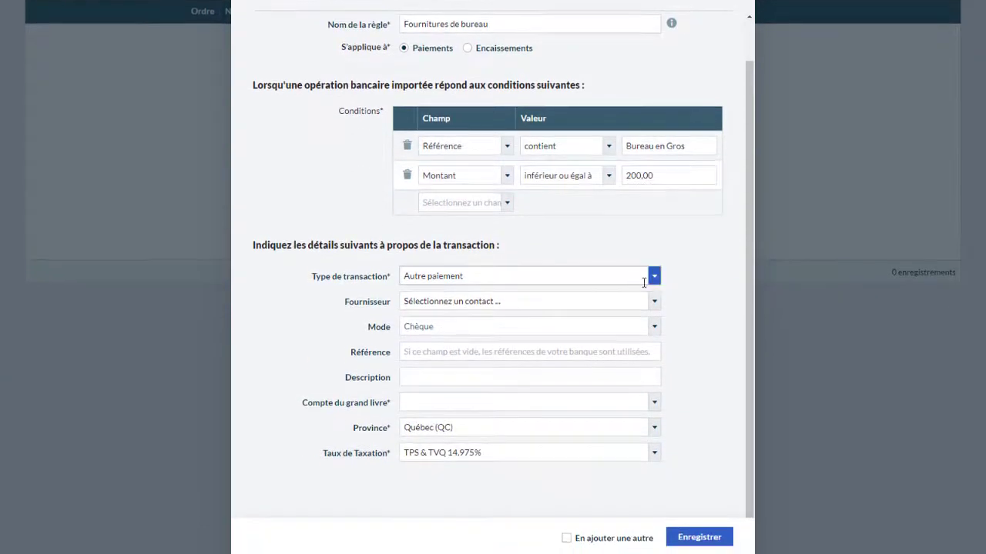
{"action": "left_click", "coordinate": [654, 278]}
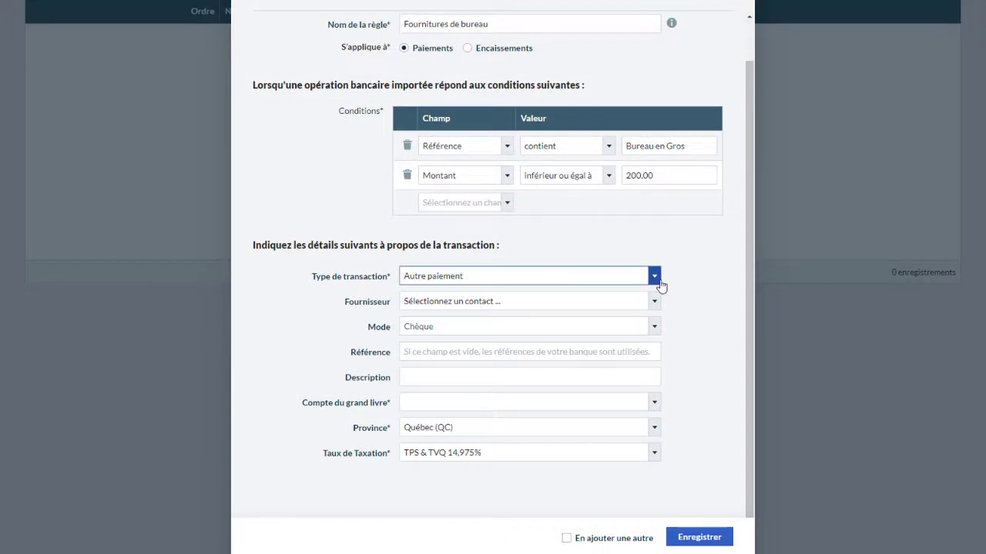
{"action": "left_click", "coordinate": [616, 310]}
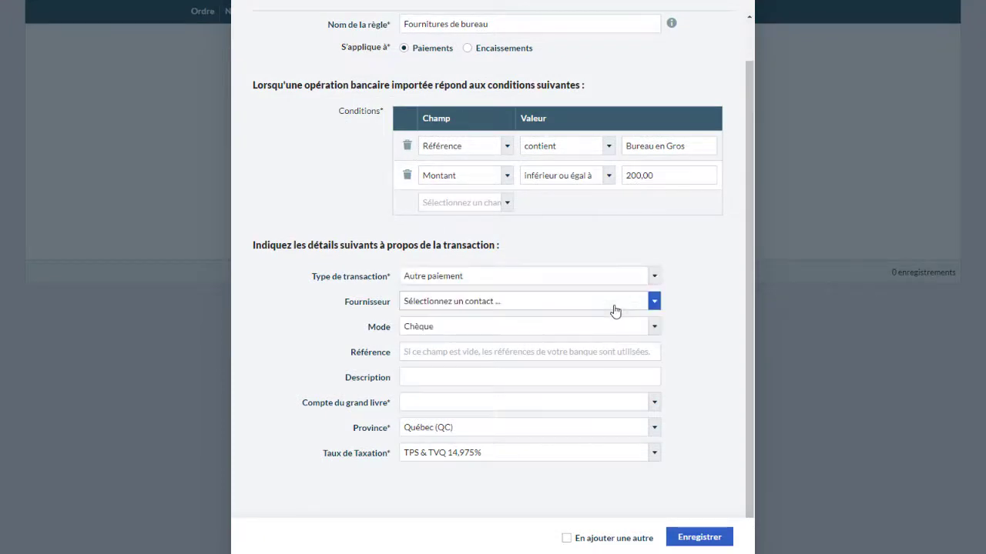
{"action": "left_click", "coordinate": [653, 302]}
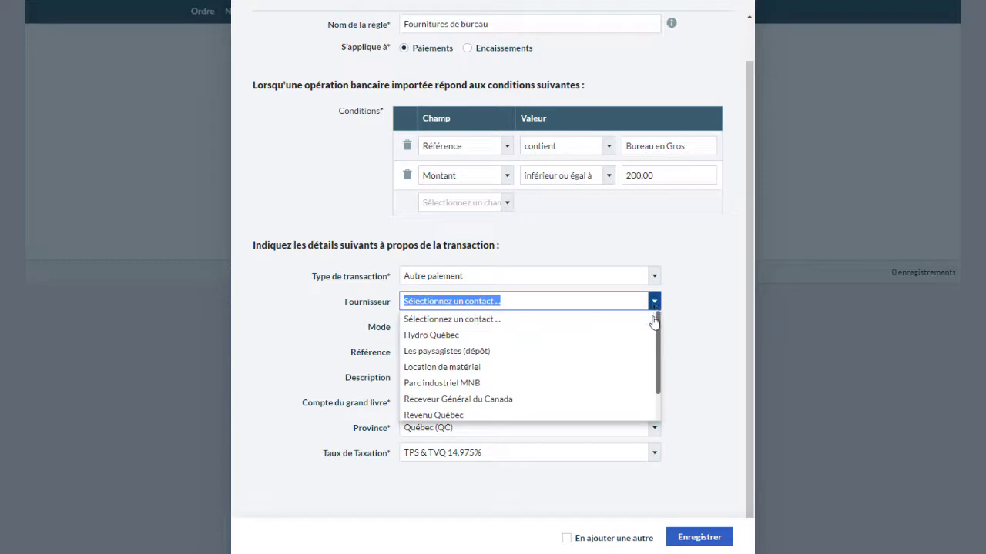
{"action": "scroll", "coordinate": [634, 351], "scroll_direction": "down", "scroll_amount": 3}
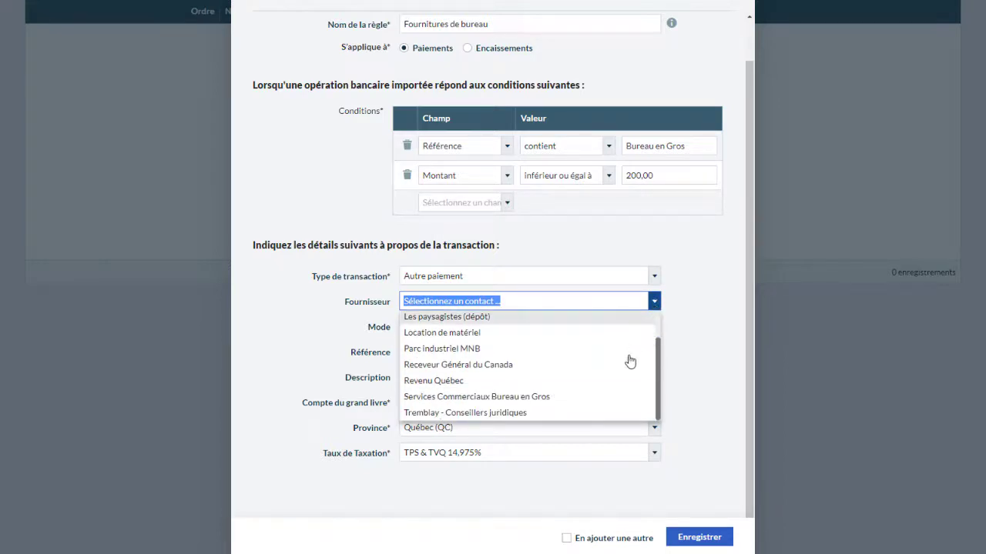
{"action": "left_click", "coordinate": [614, 400]}
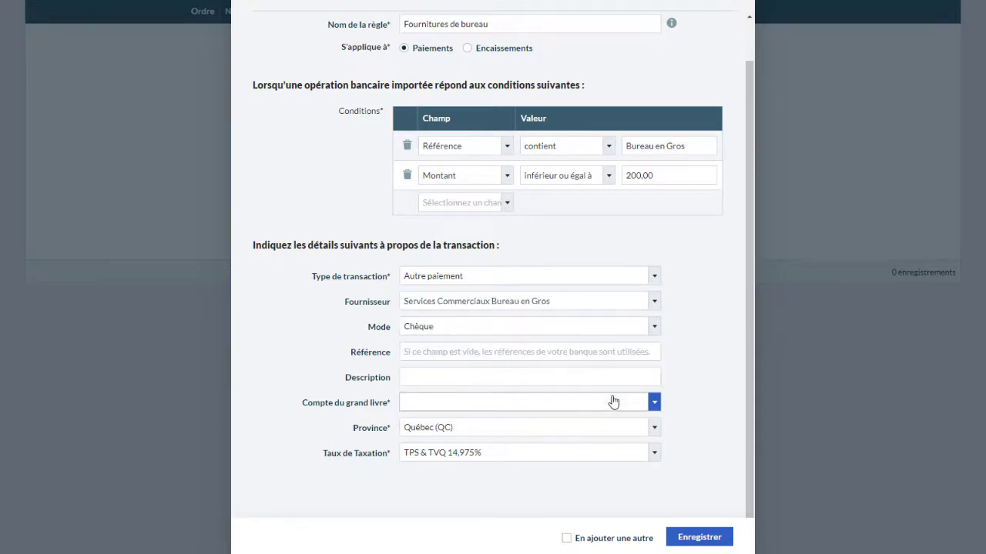
{"action": "left_click", "coordinate": [652, 327]}
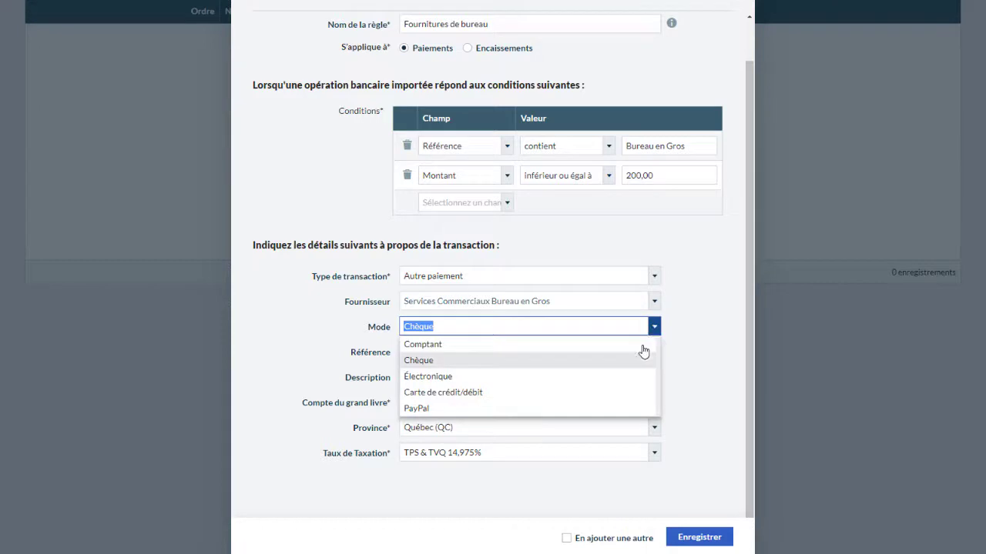
{"action": "left_click", "coordinate": [631, 393]}
Assign the ledger account Frais de fourniture de bureau (7100) to the rule and save it.
{"action": "left_click", "coordinate": [653, 403]}
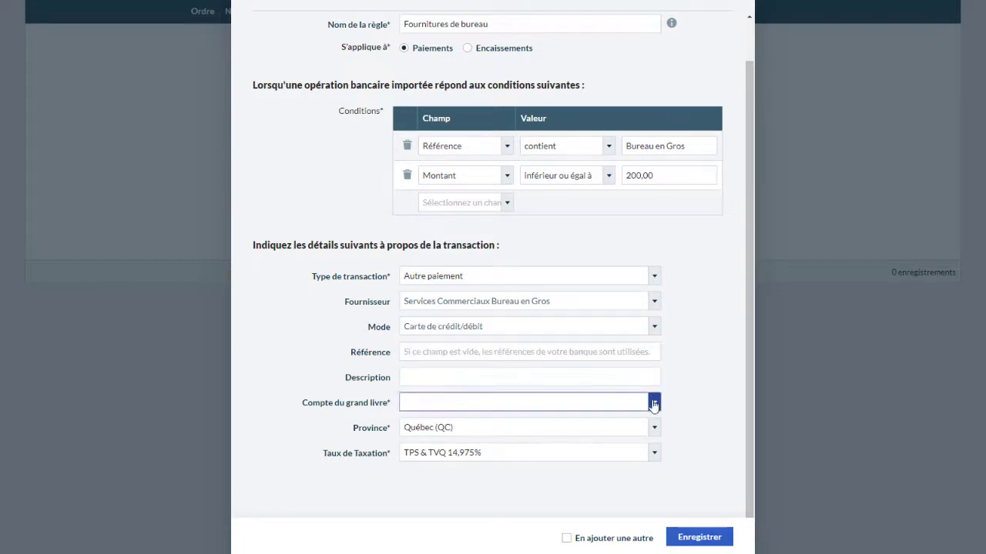
{"action": "type", "text": "four"}
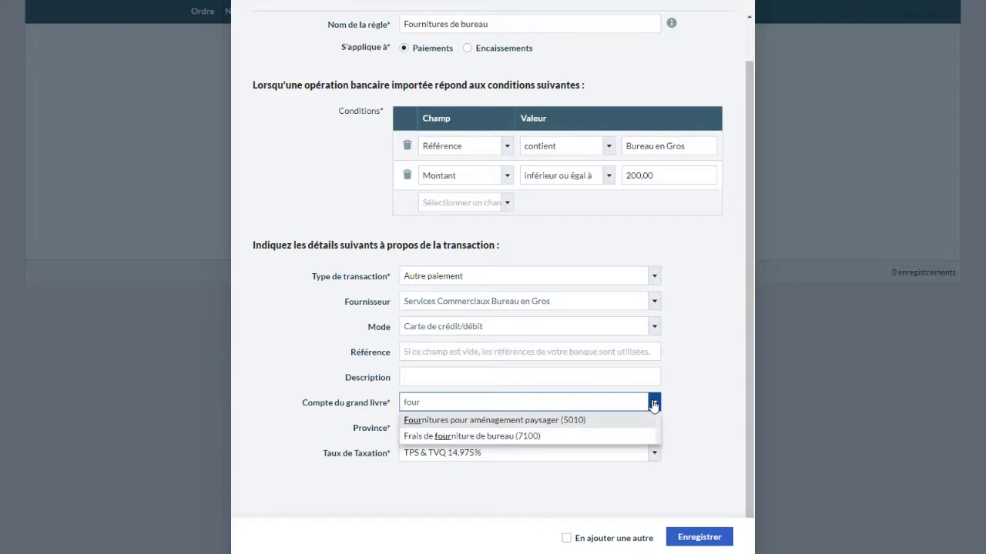
{"action": "left_click", "coordinate": [516, 438]}
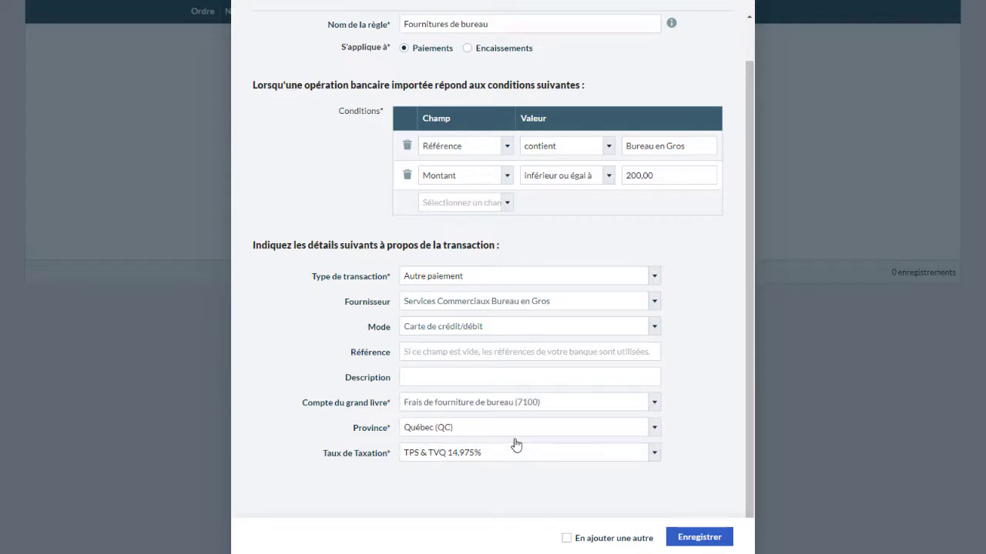
{"action": "left_click", "coordinate": [696, 539]}
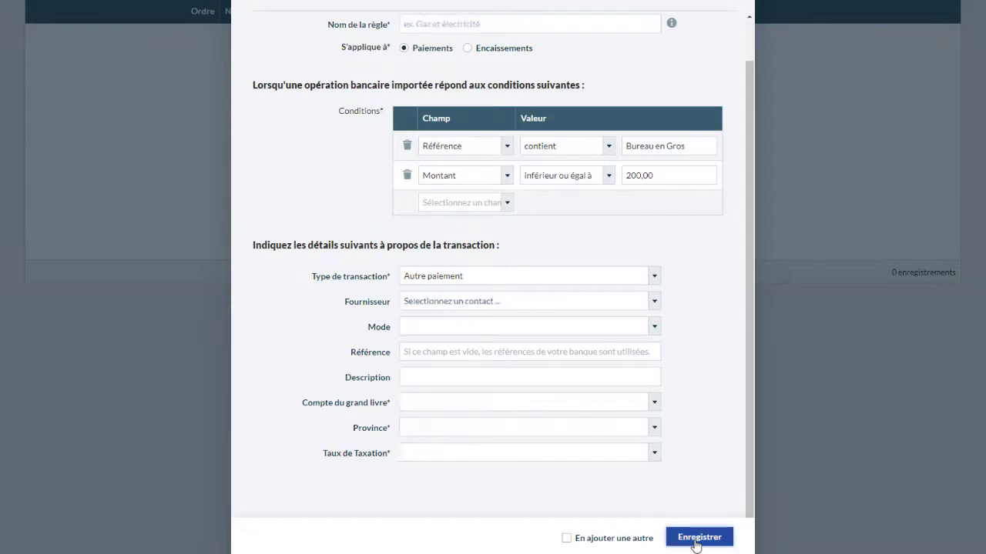